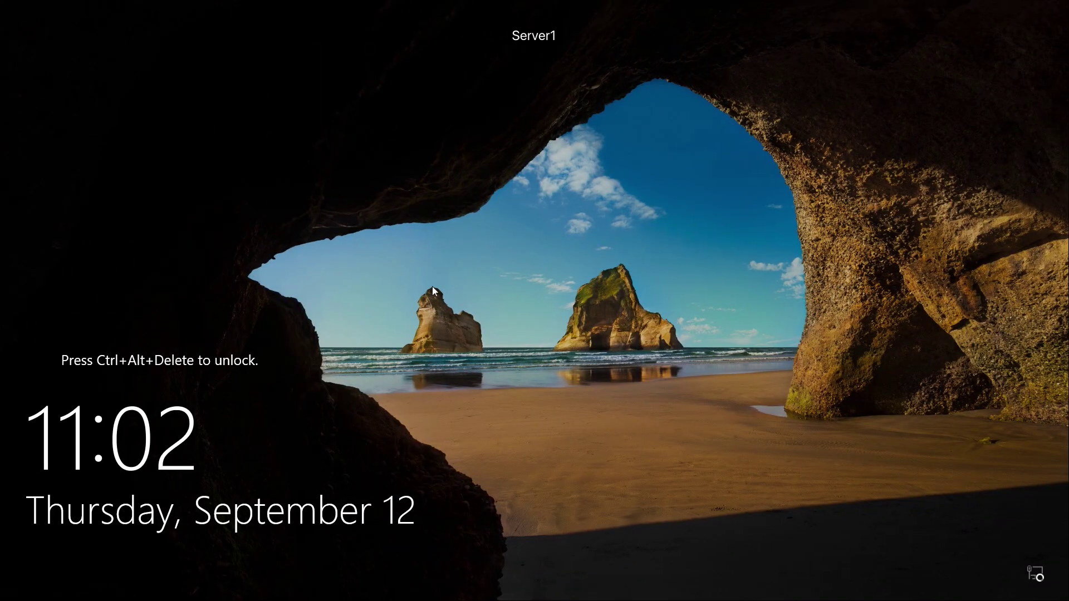
# - Unlock Server1 and sign in with the domain Administrator password
pyautogui.hotkey('ctrl', 'alt', 'Delete')
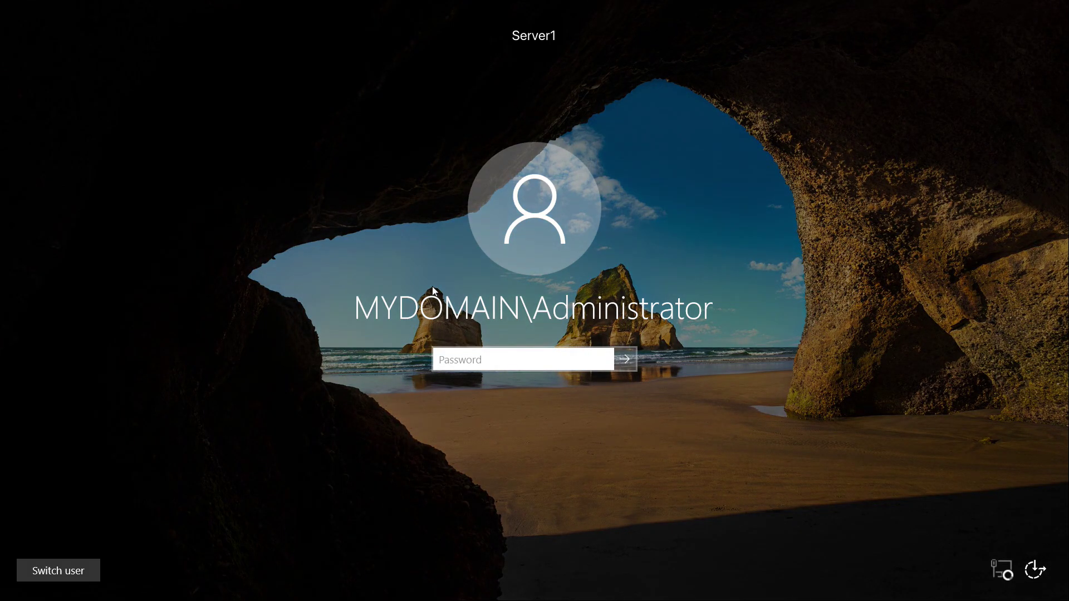
pyautogui.write('•••••••••••')
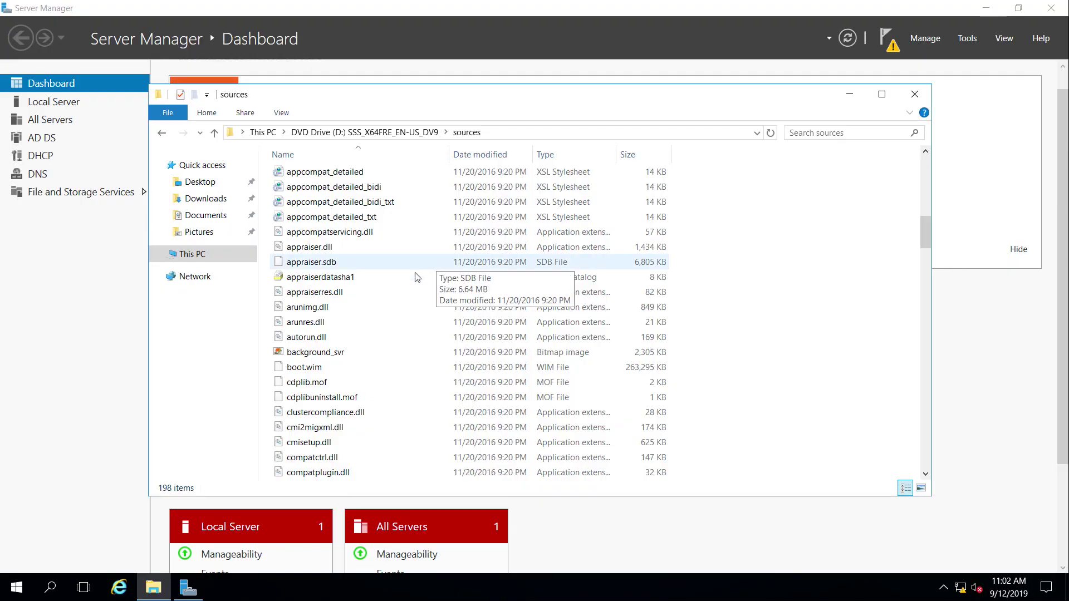
# - Start a role-based Add Roles and Features installation targeting Server1
pyautogui.click(70, 108)
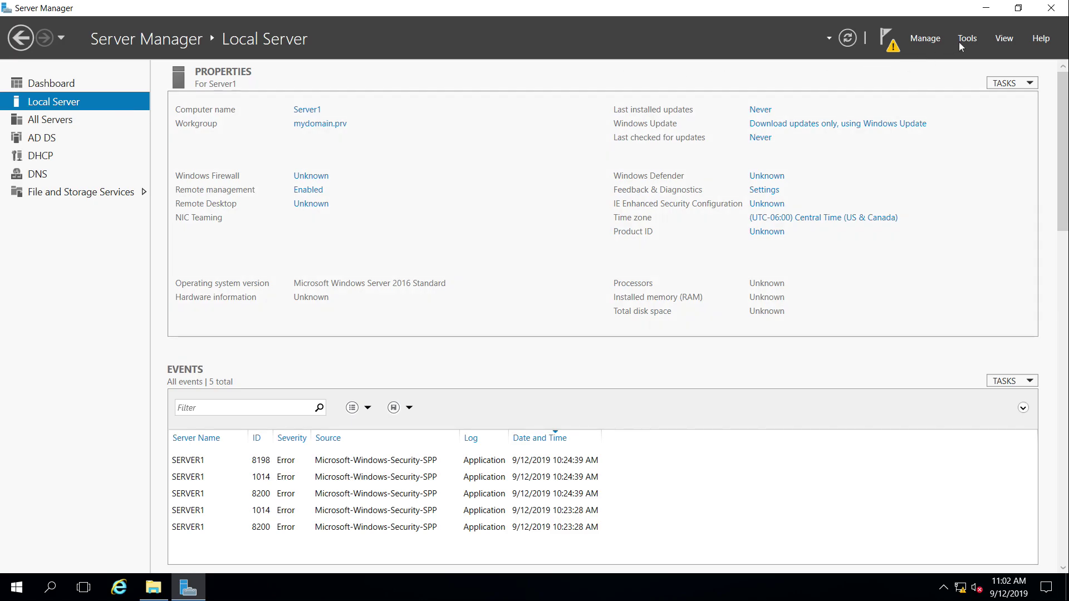
pyautogui.click(921, 40)
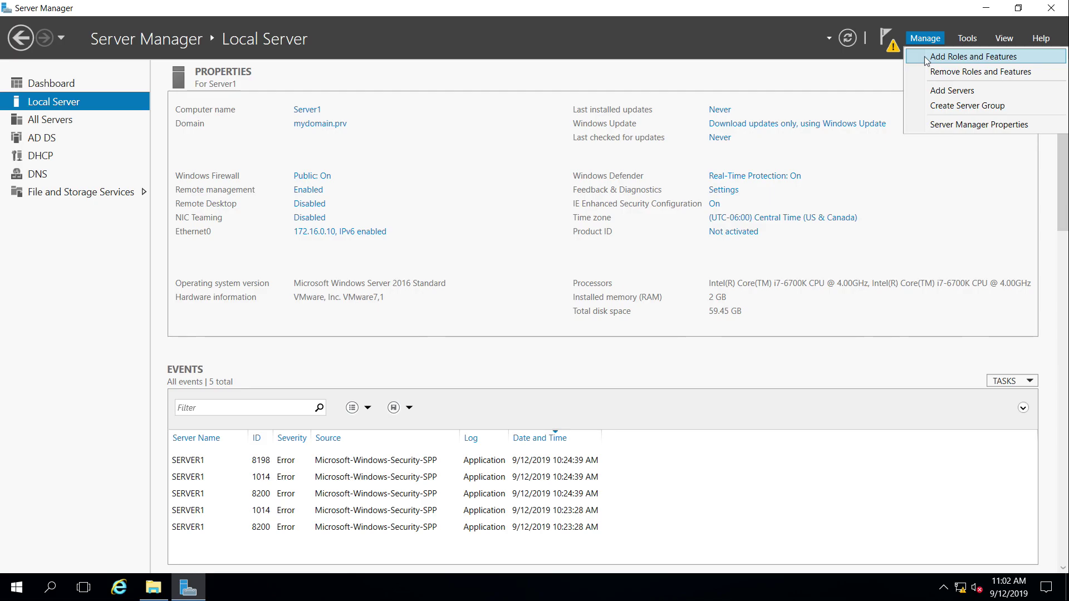
pyautogui.click(926, 57)
pyautogui.click(465, 449)
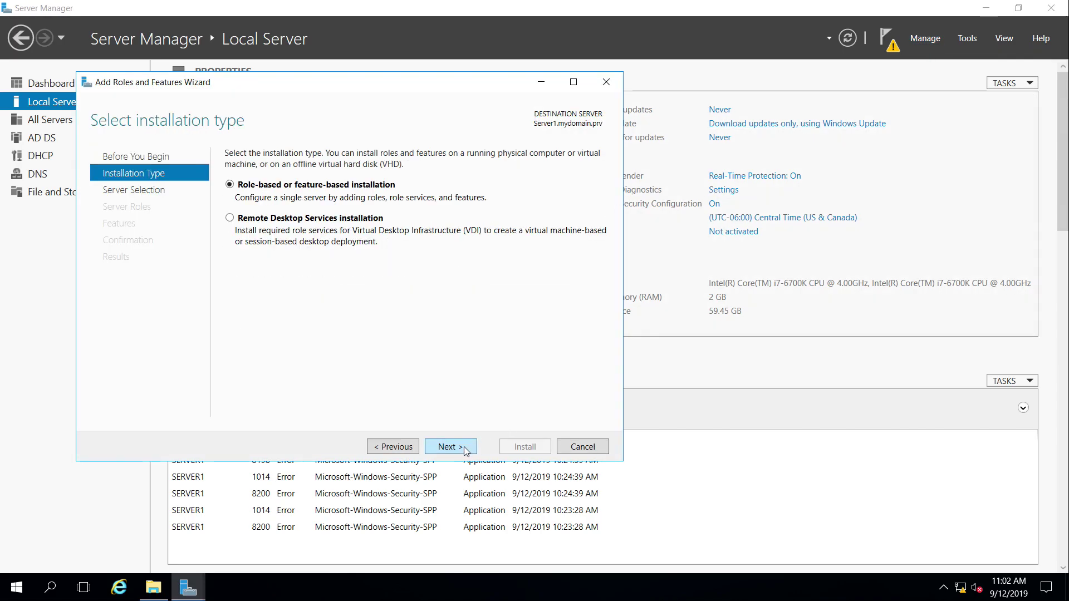
pyautogui.click(465, 450)
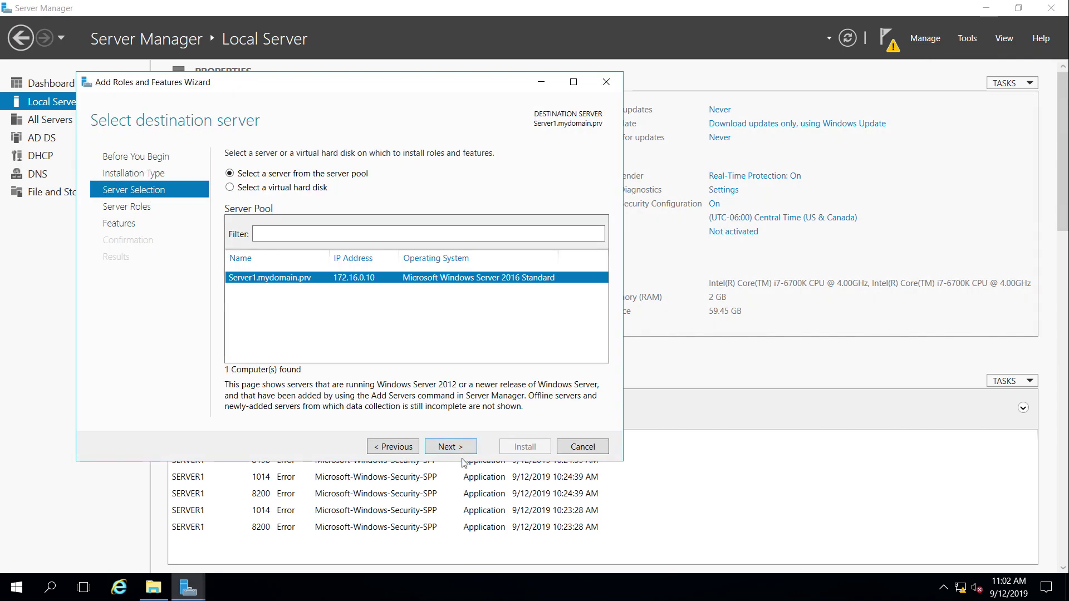
pyautogui.click(451, 447)
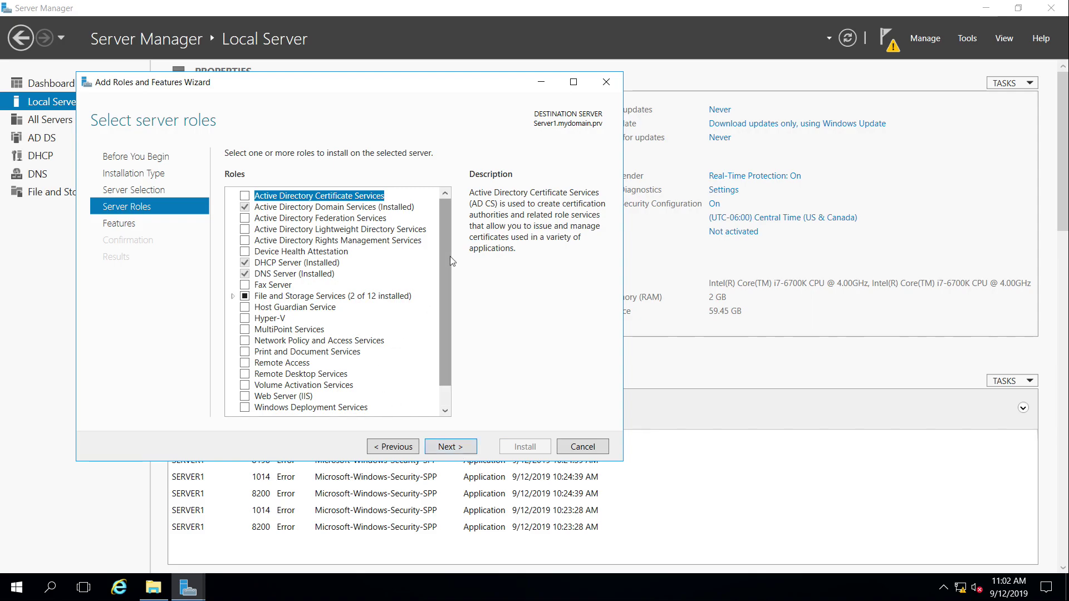
# - Select the Windows Deployment Services role in the server roles list
pyautogui.moveTo(450, 256); pyautogui.dragTo(451, 291)
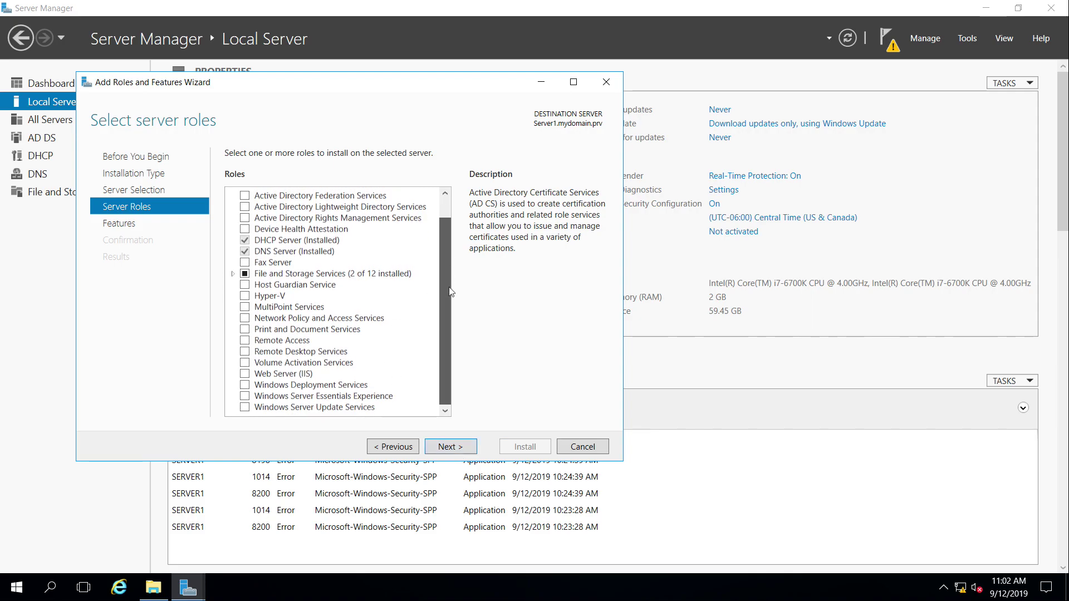
pyautogui.click(288, 387)
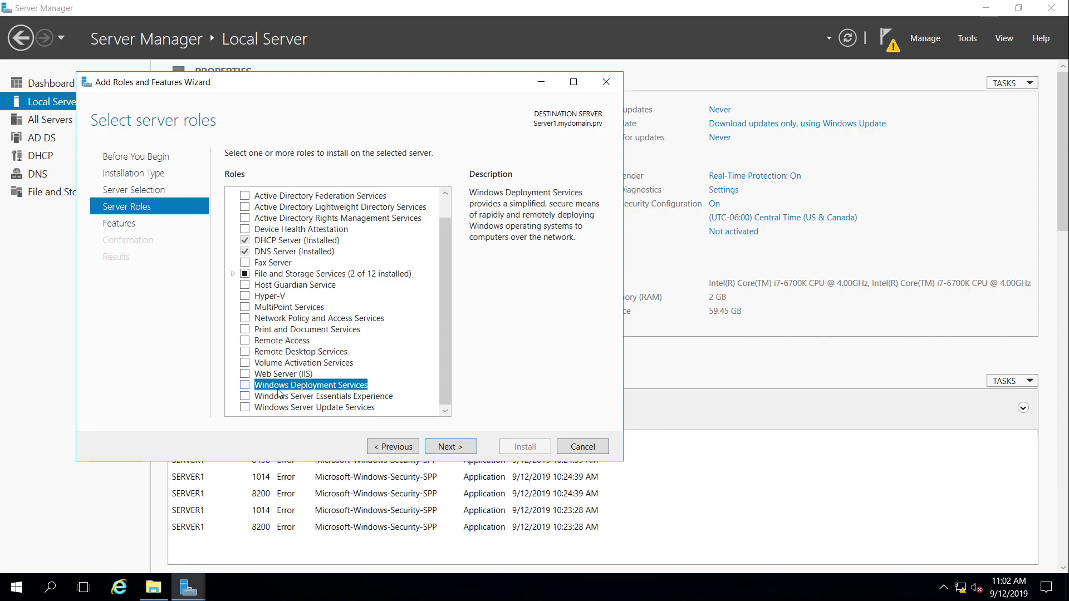
pyautogui.click(244, 385)
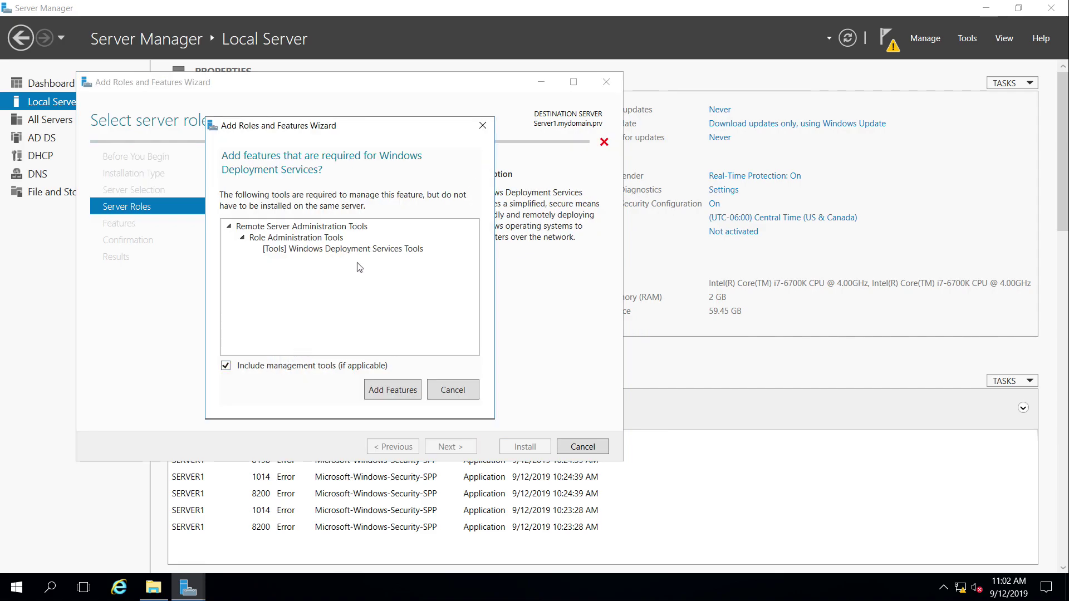
# - Add the WDS management tools and keep Deployment Server and Transport Server role services
pyautogui.click(392, 391)
pyautogui.click(459, 448)
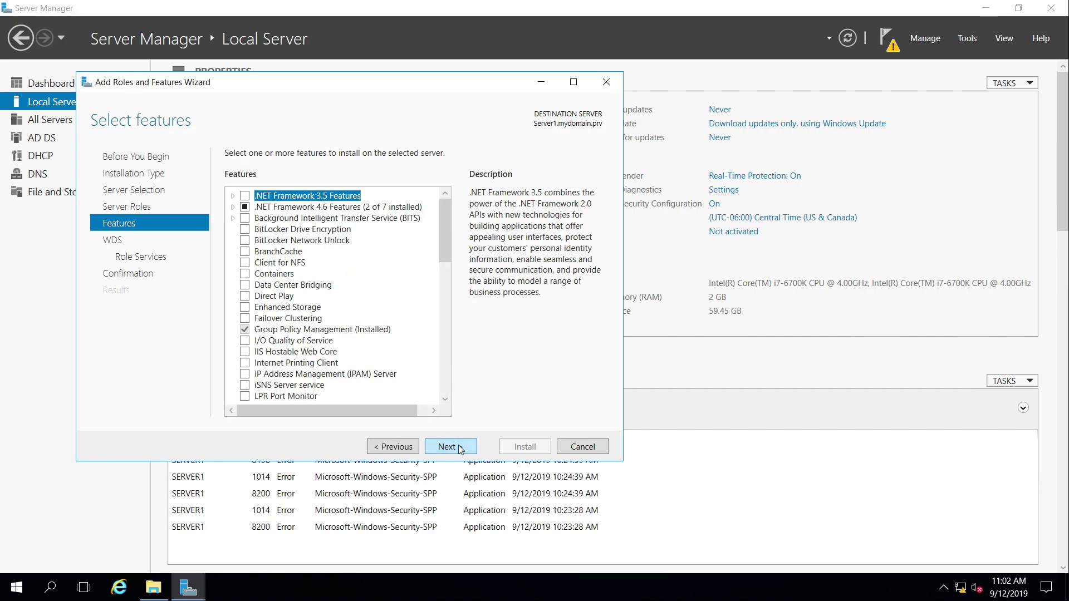
pyautogui.click(461, 449)
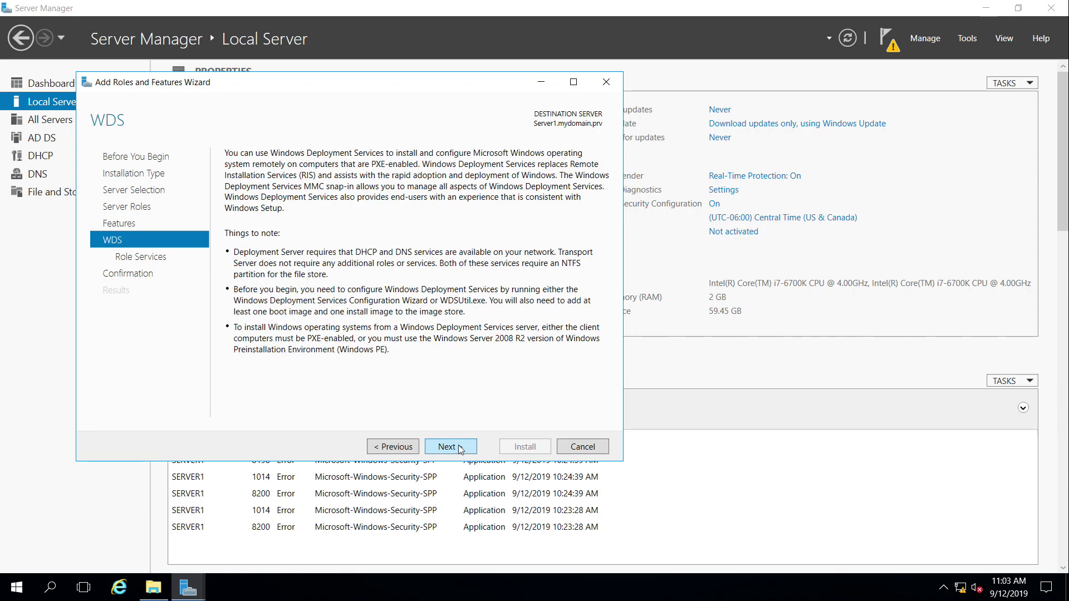
pyautogui.click(461, 448)
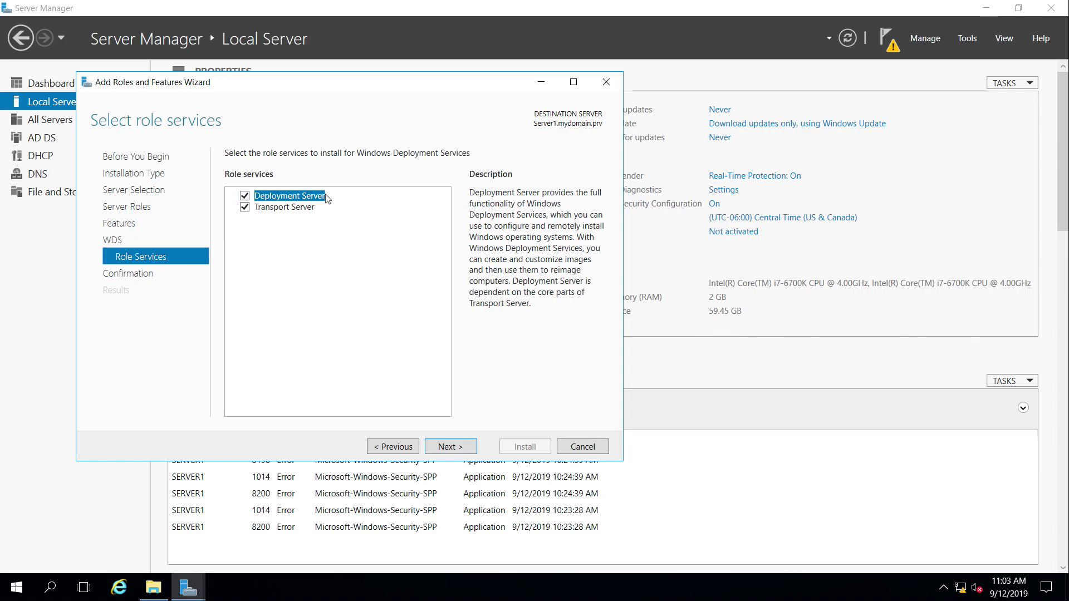
pyautogui.click(283, 210)
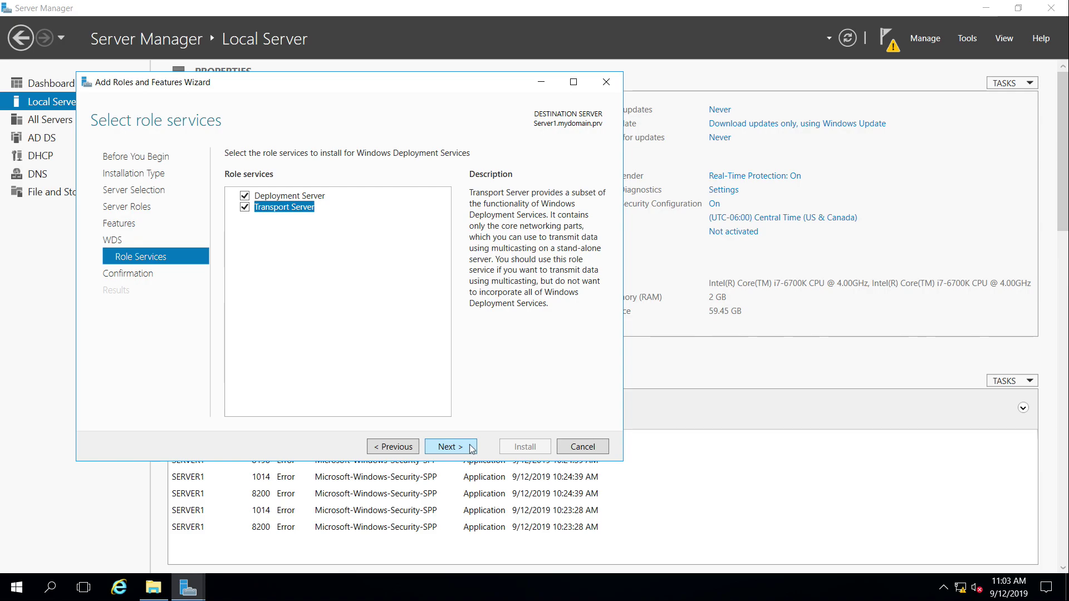
pyautogui.click(472, 448)
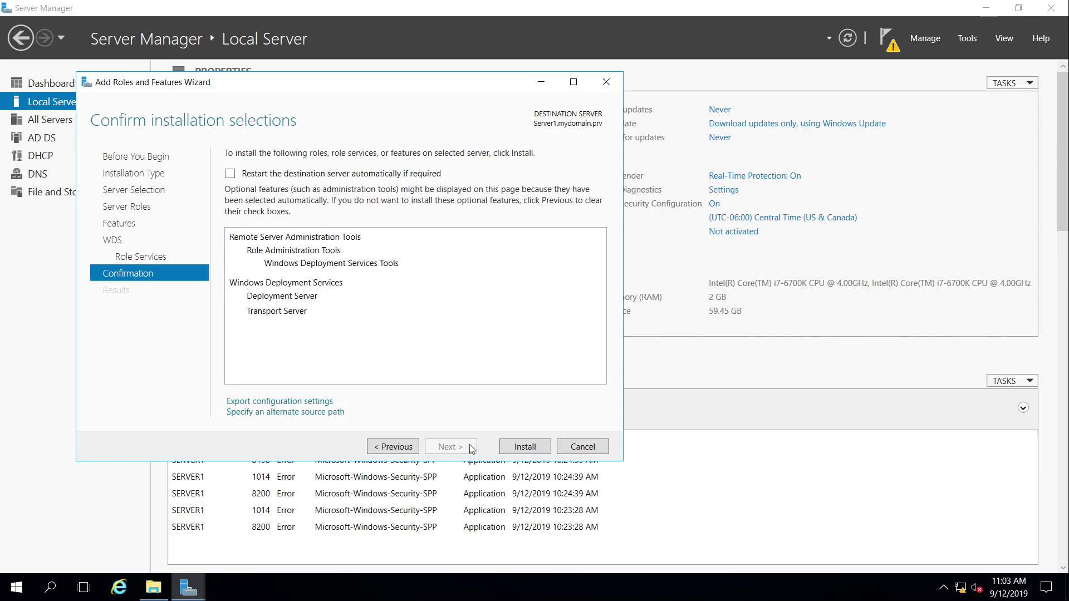
# - Install the Windows Deployment Services role and browse This PC during installation
pyautogui.click(515, 448)
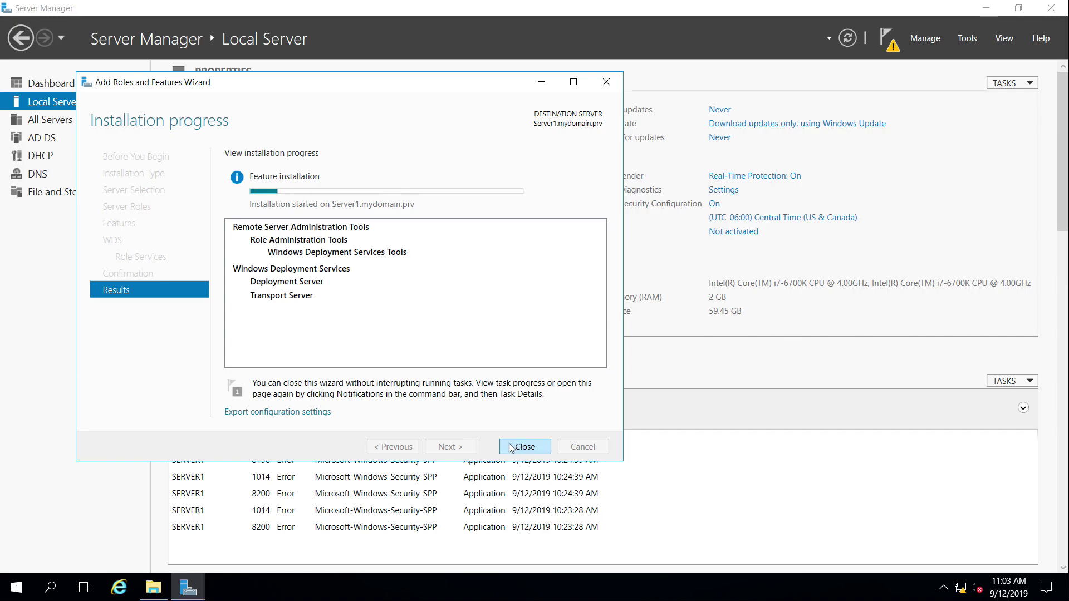
pyautogui.click(154, 587)
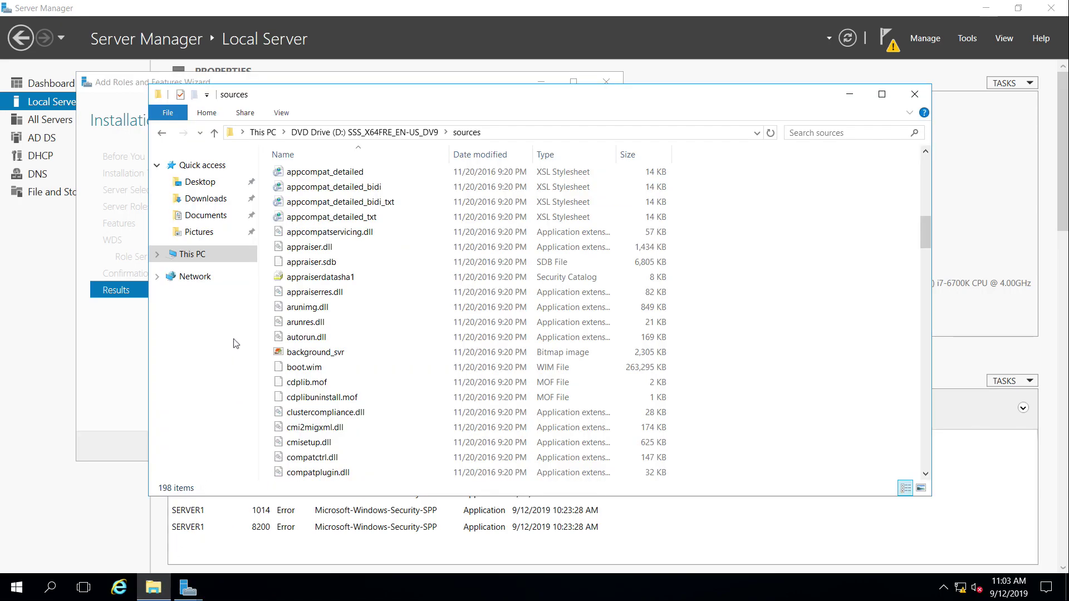
pyautogui.click(190, 255)
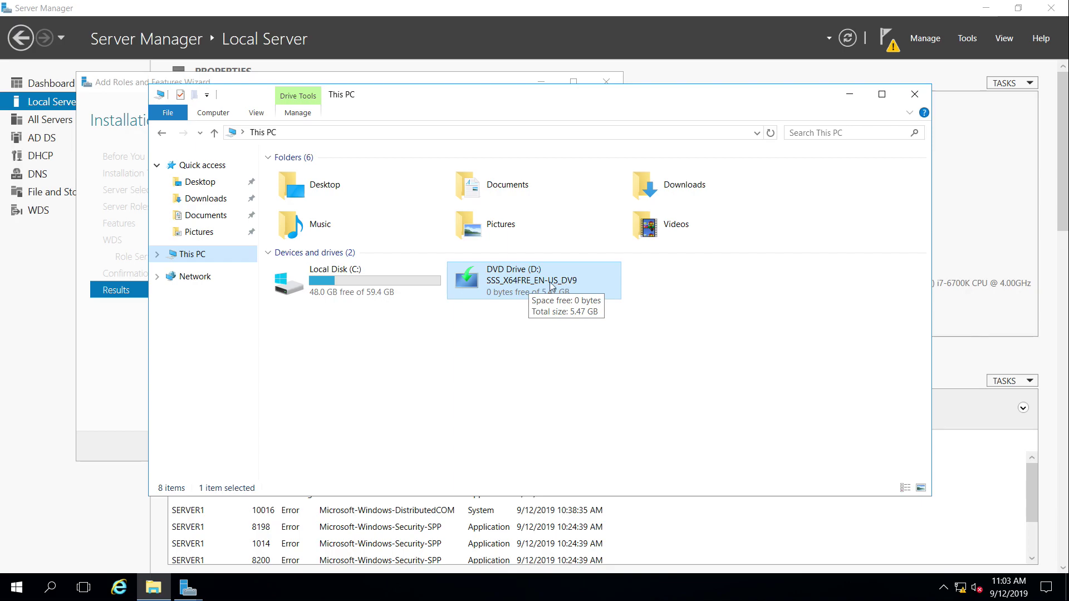
# - Close the This PC window and the finished Add Roles and Features Wizard
pyautogui.click(914, 95)
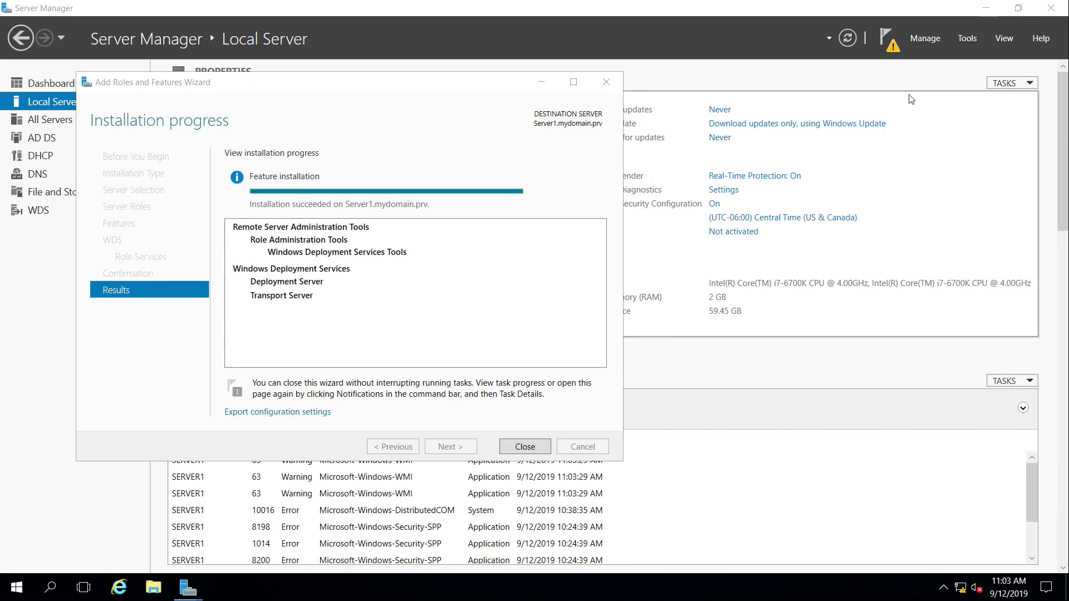
pyautogui.click(523, 446)
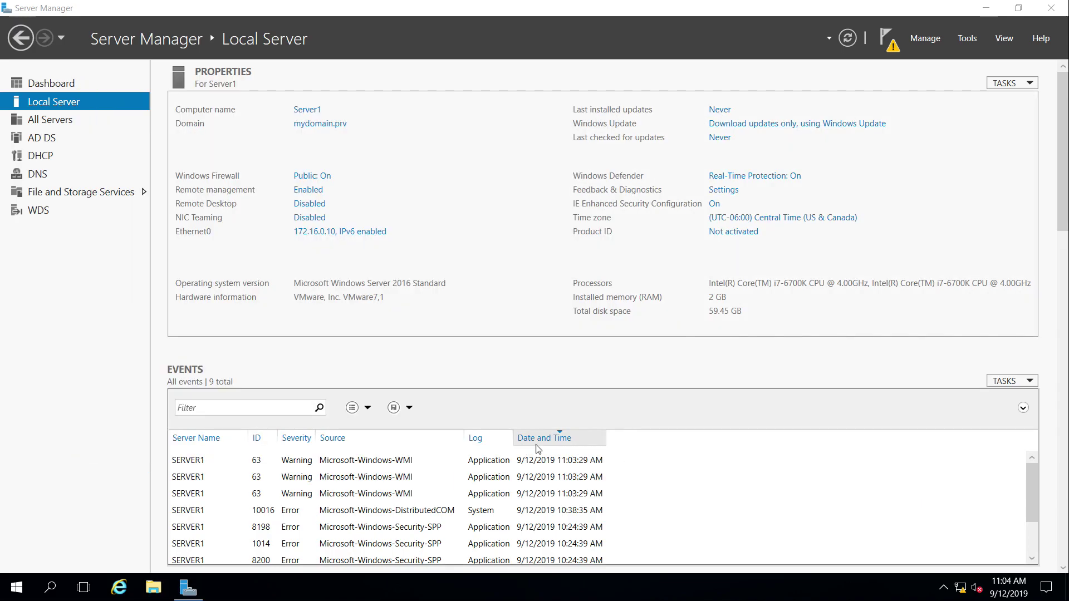
# - From the WDS page, launch the Windows Deployment Services console via Tools
pyautogui.click(38, 210)
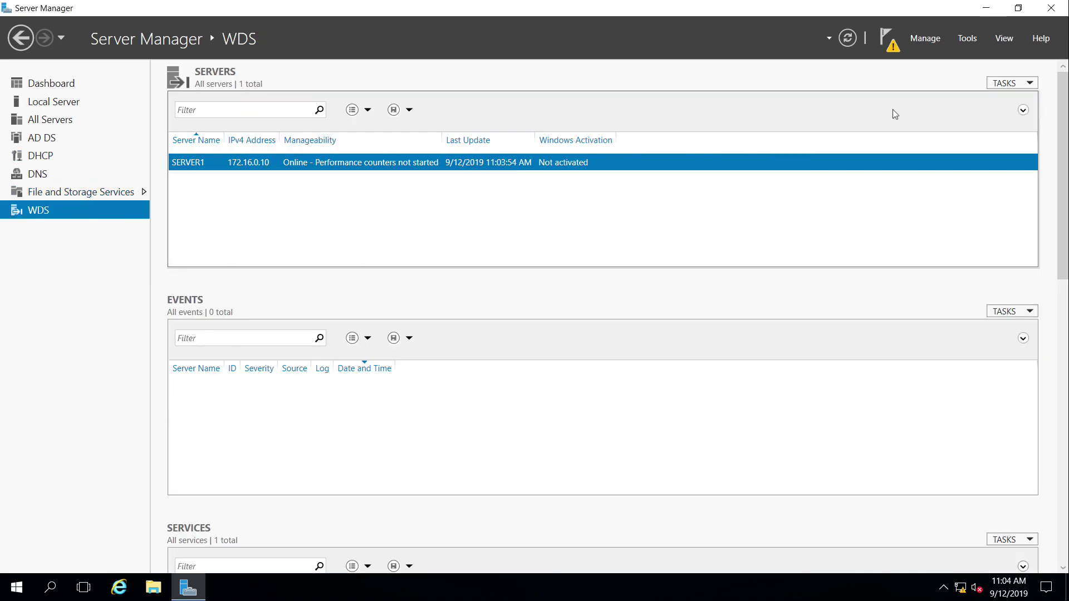
pyautogui.click(969, 39)
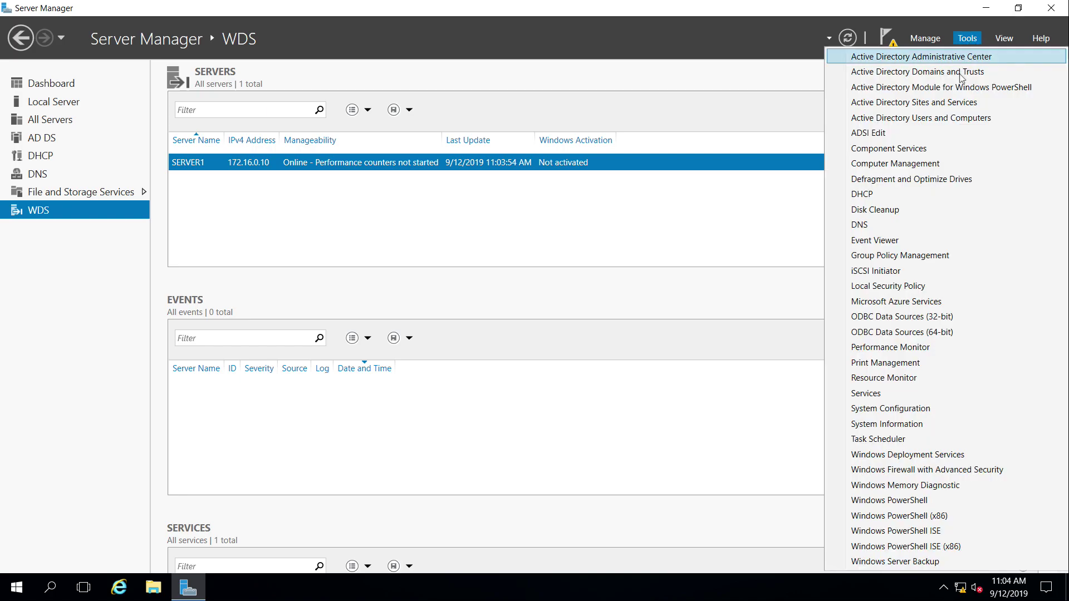
pyautogui.click(950, 457)
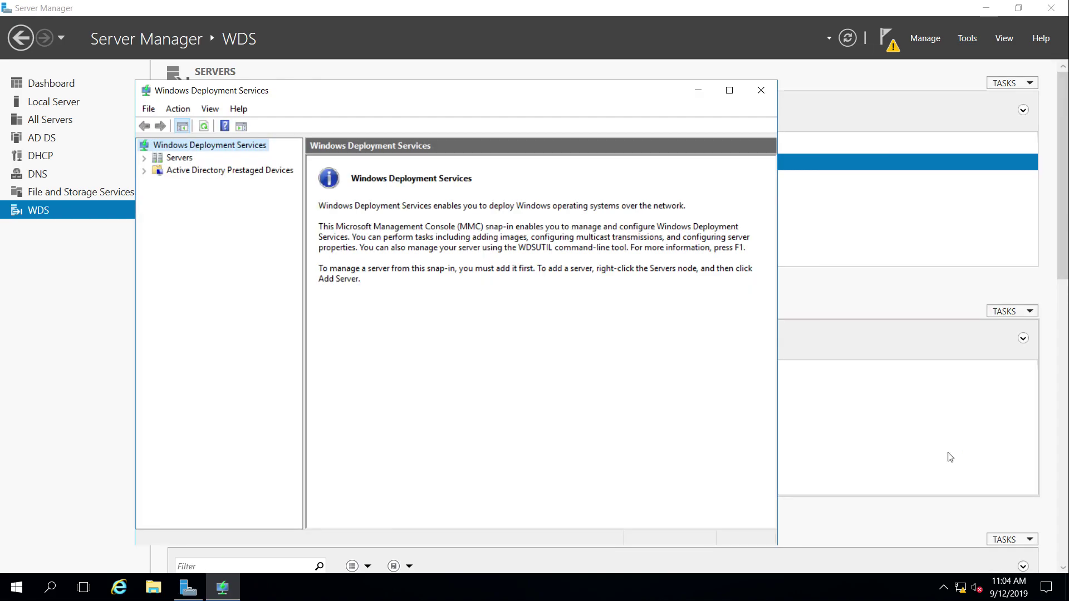
# - Minimize Server Manager, reposition the WDS console, and expand the Servers node
pyautogui.click(986, 8)
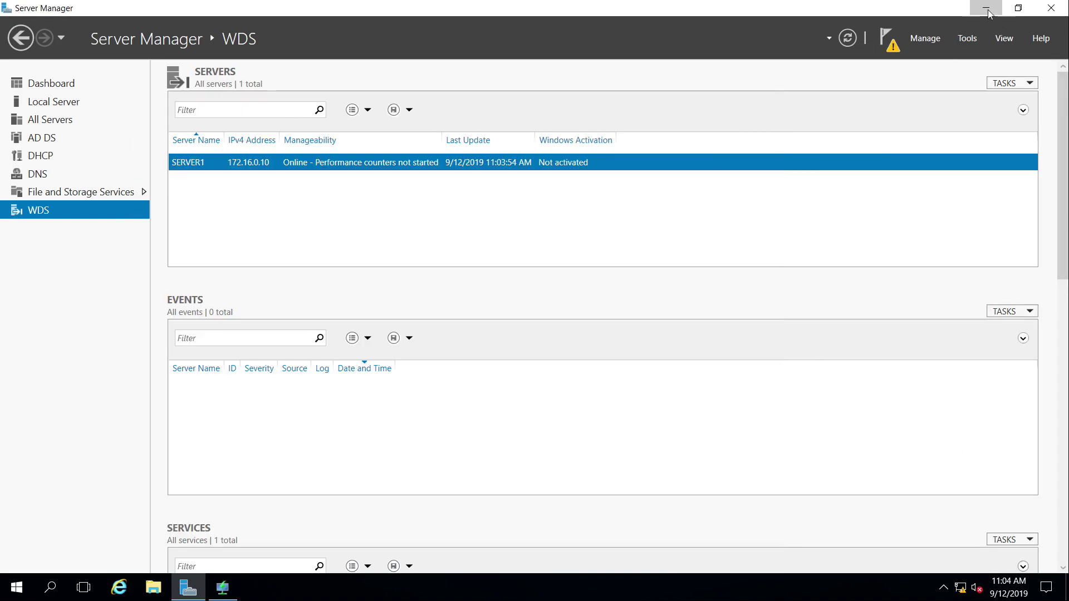
pyautogui.moveTo(602, 95); pyautogui.dragTo(607, 48)
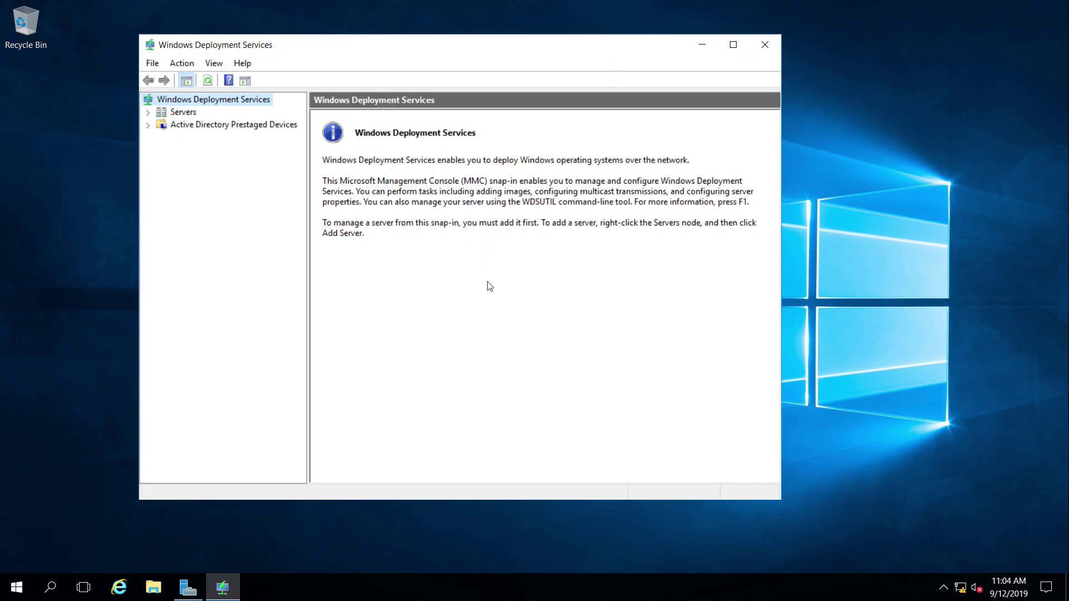
pyautogui.doubleClick(152, 115)
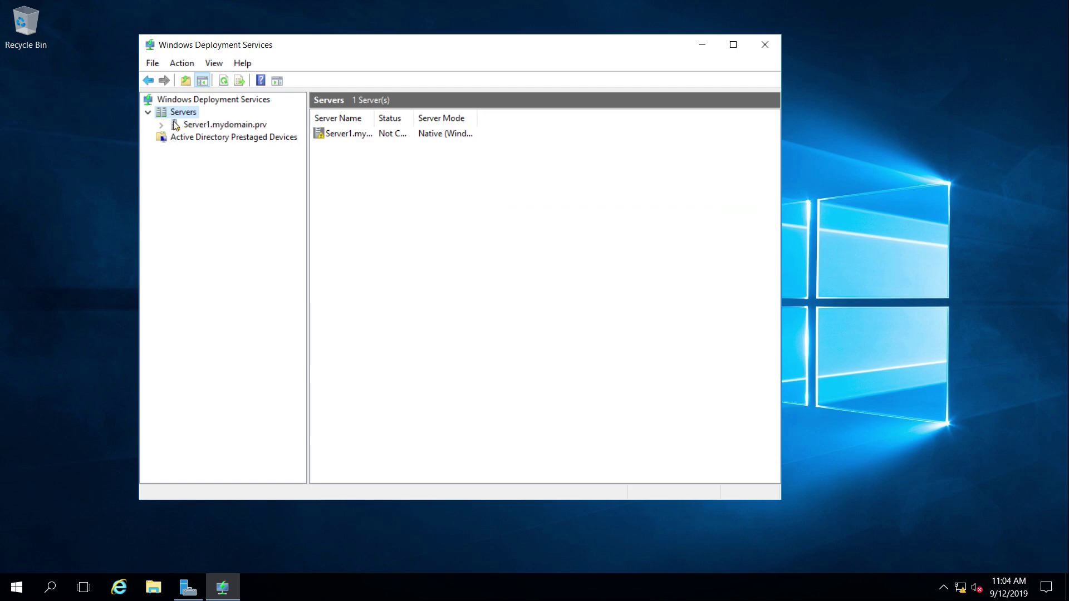
# - Run Configure Server on Server1.mydomain.prv
pyautogui.click(211, 125)
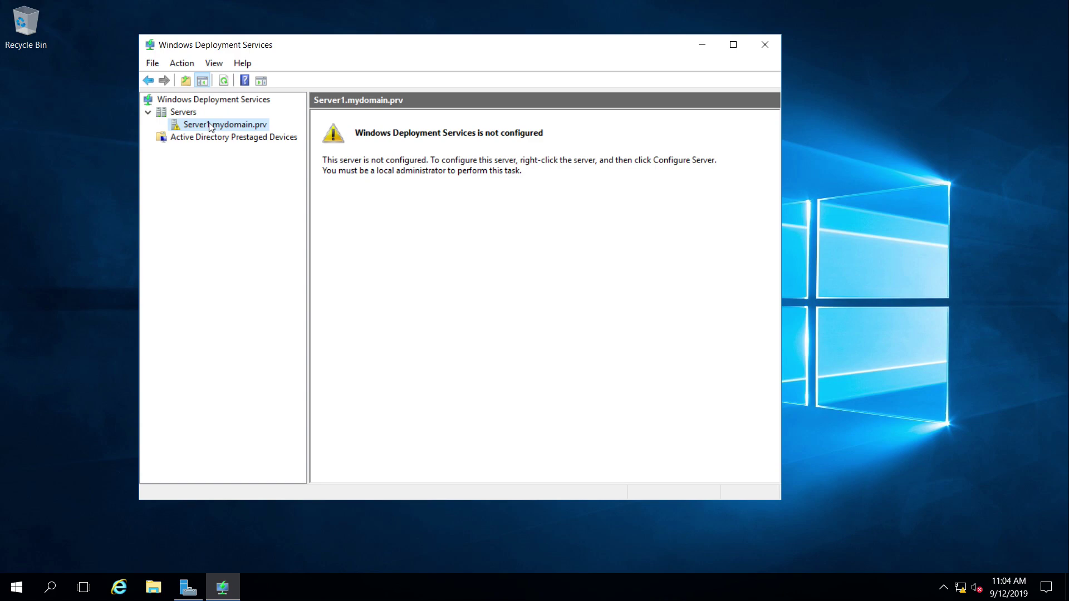
pyautogui.rightClick(210, 126)
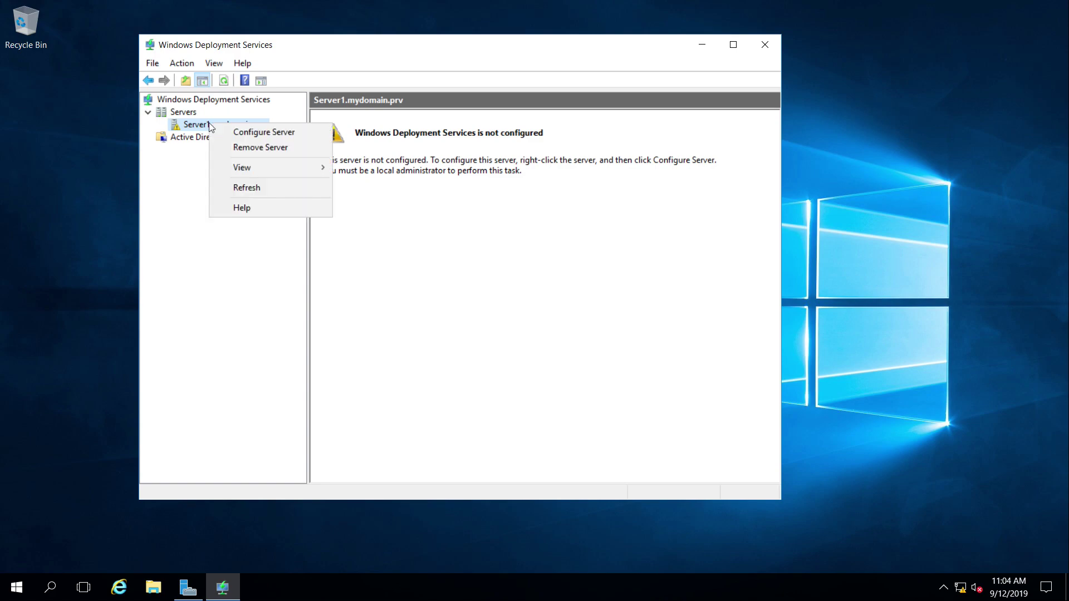
pyautogui.click(285, 135)
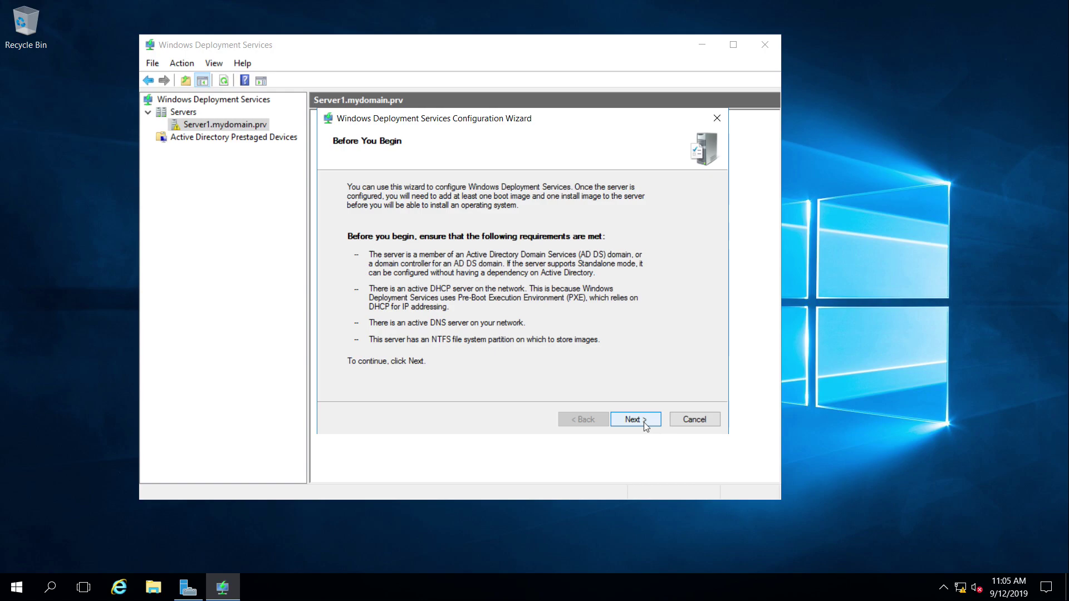
# - Keep Active Directory integration and review the C:\RemoteInstall folder path
pyautogui.click(635, 419)
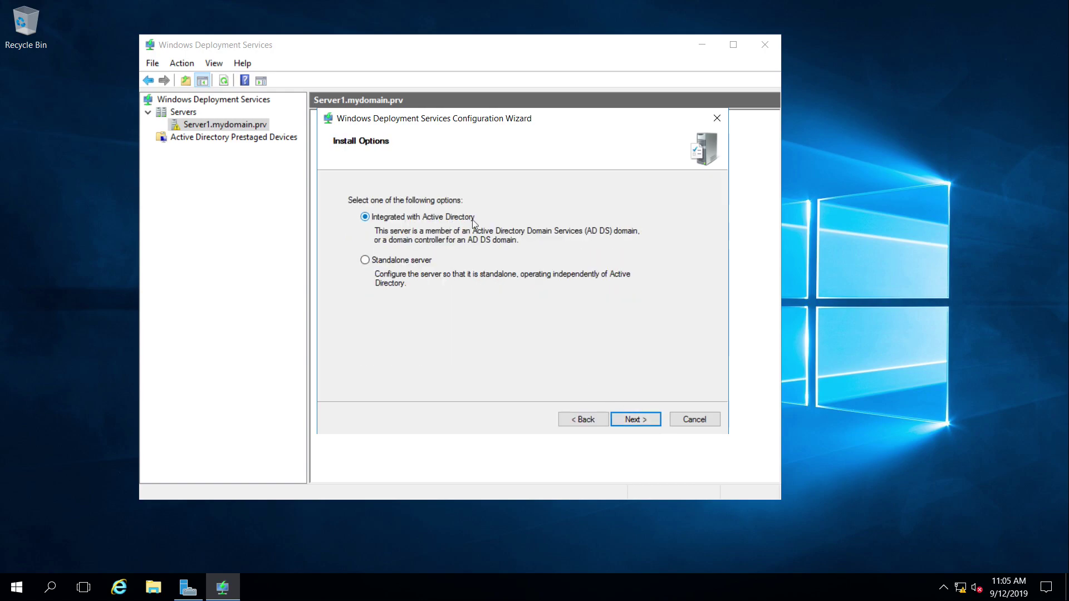
pyautogui.click(644, 421)
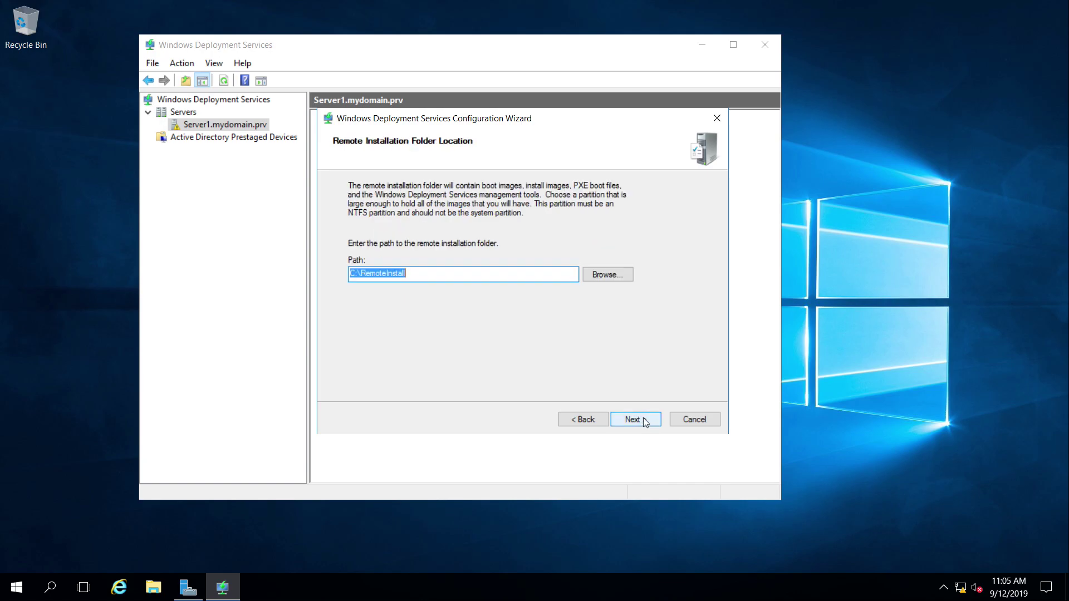
pyautogui.click(437, 274)
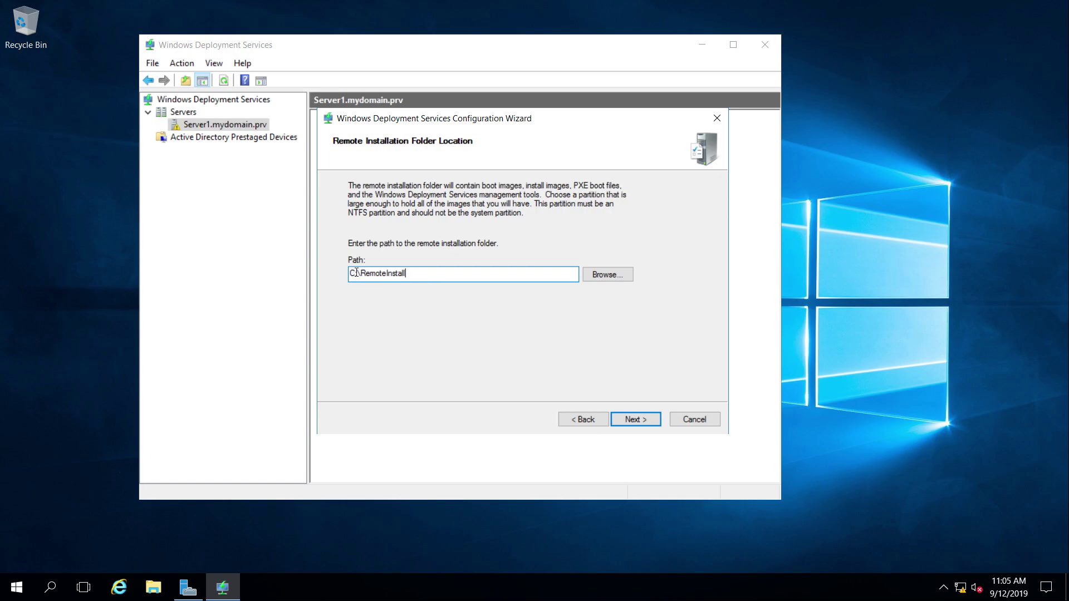
pyautogui.doubleClick(354, 271)
# - Accept C:\RemoteInstall on the system volume despite the warning
pyautogui.click(411, 276)
pyautogui.click(651, 421)
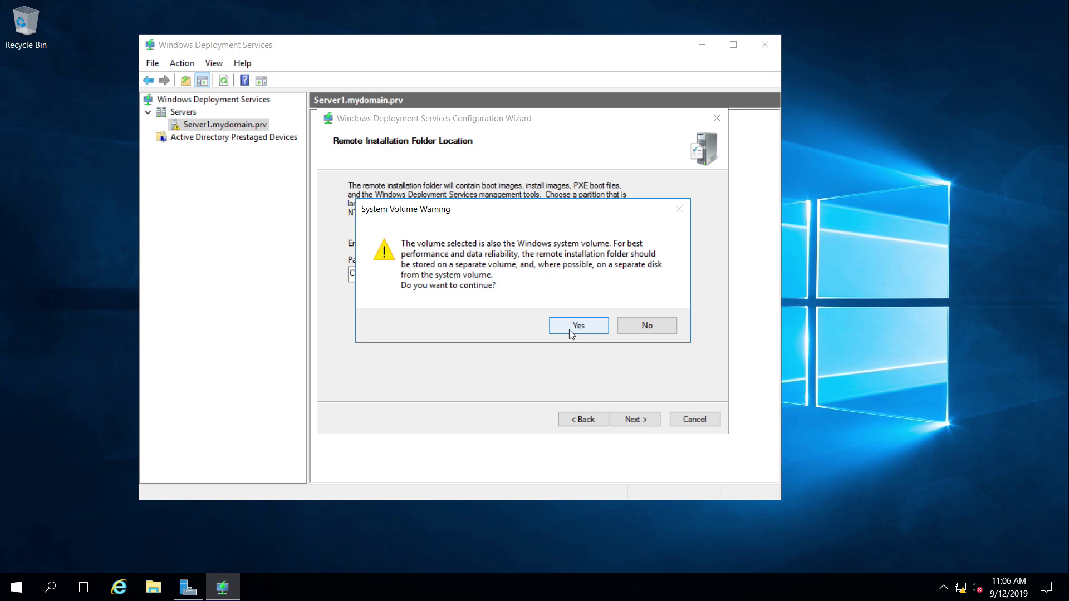
pyautogui.click(569, 330)
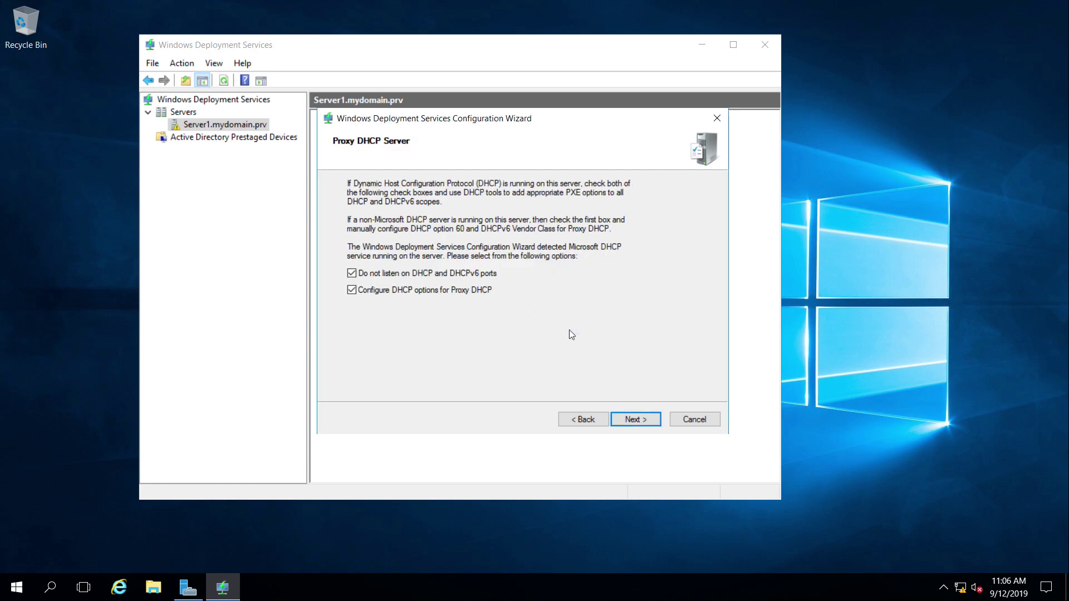
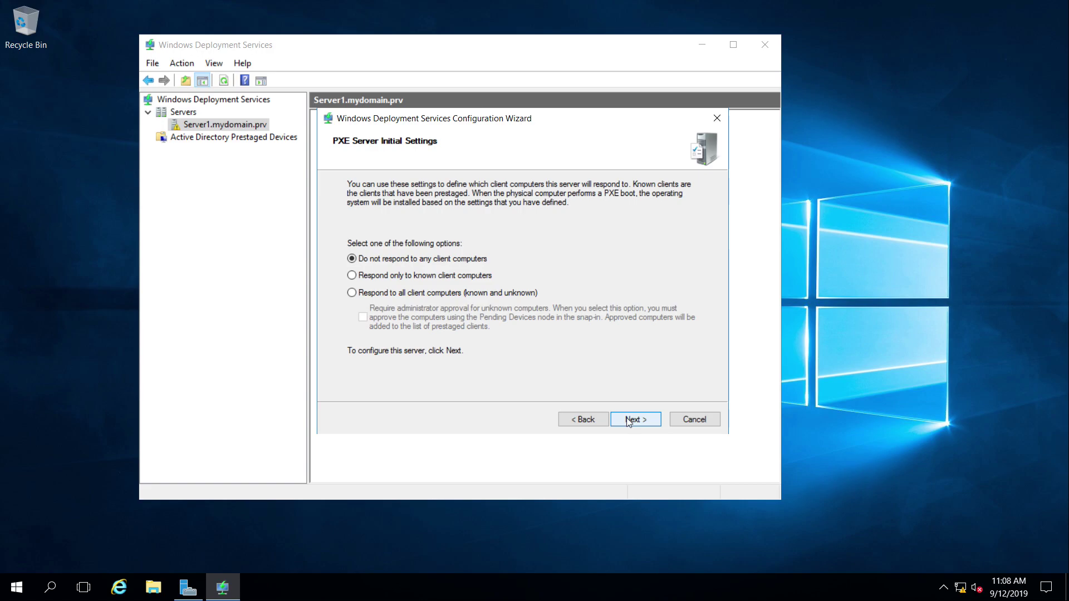
# - Make the WDS server respond to all known and unknown client computers and complete the configuration
pyautogui.click(408, 294)
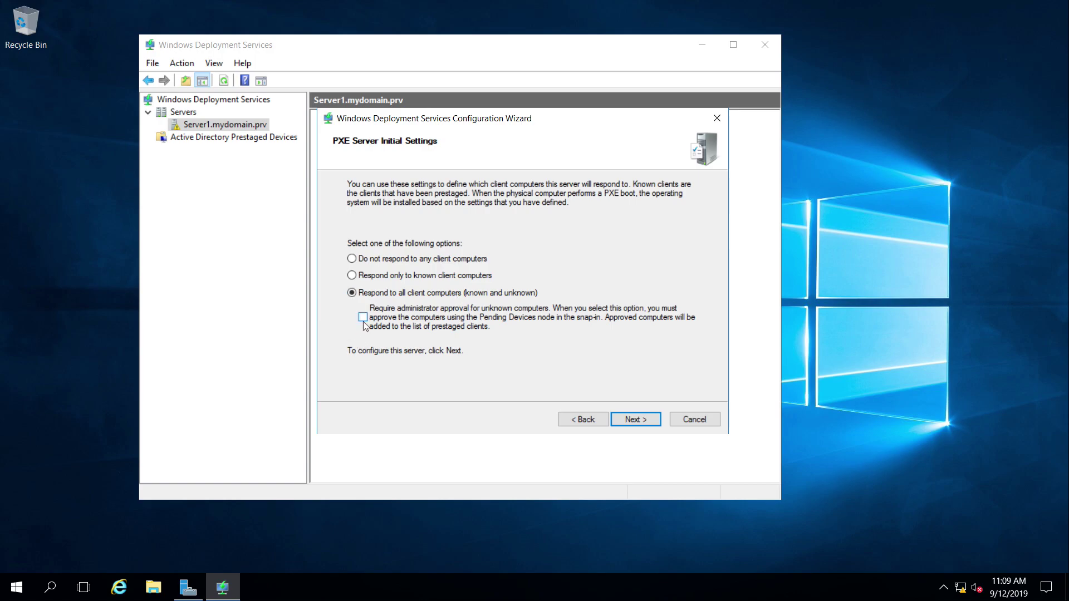
pyautogui.click(635, 419)
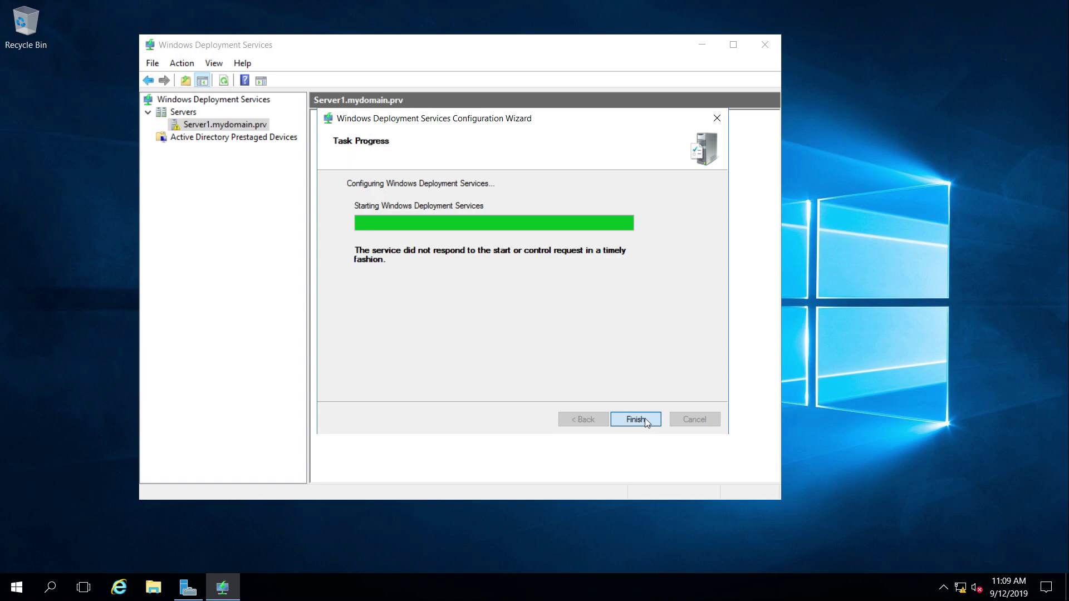
pyautogui.click(636, 419)
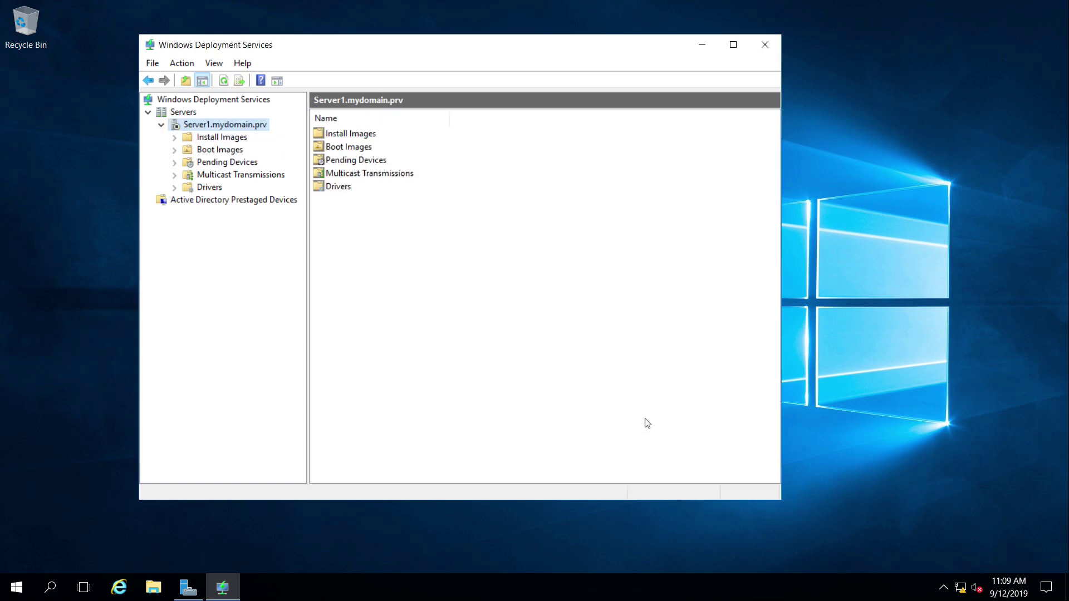
# - Start the Windows Deployment Services service on Server1.mydomain.prv and acknowledge the confirmation
pyautogui.rightClick(185, 126)
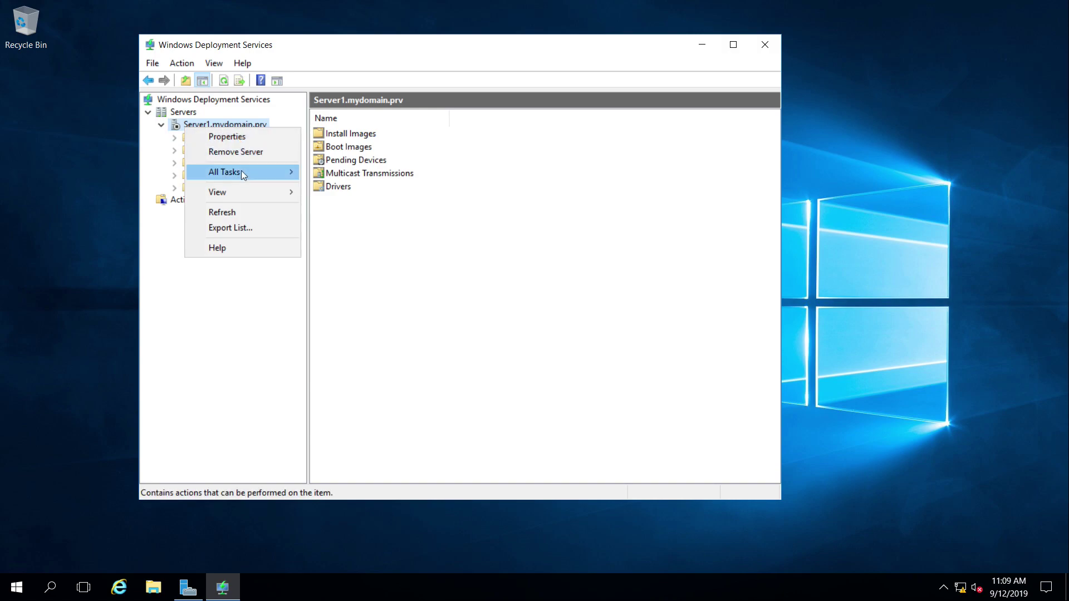
pyautogui.moveTo(255, 172)
pyautogui.click(330, 172)
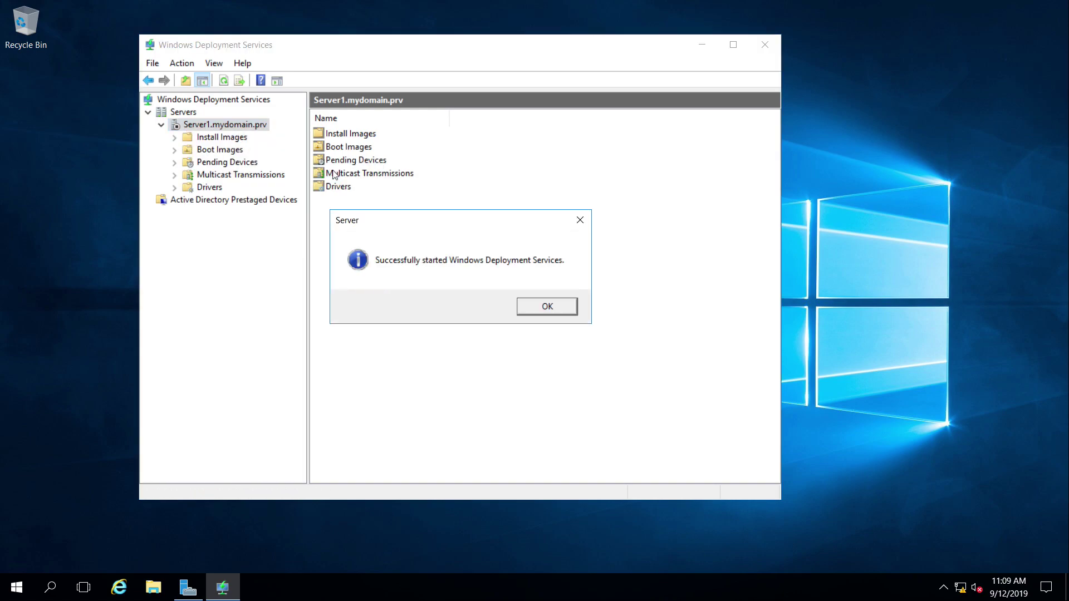
pyautogui.click(539, 305)
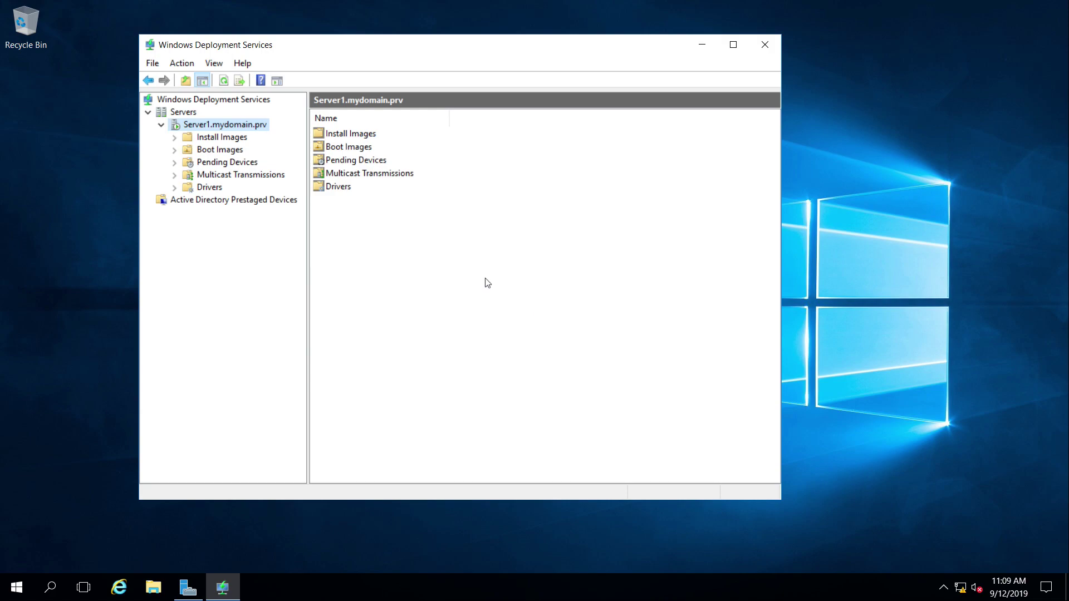
# - Review the Install Images, Boot Images, Pending Devices, Multicast Transmissions and Drivers folders, ending on Boot Images
pyautogui.click(224, 140)
pyautogui.click(226, 150)
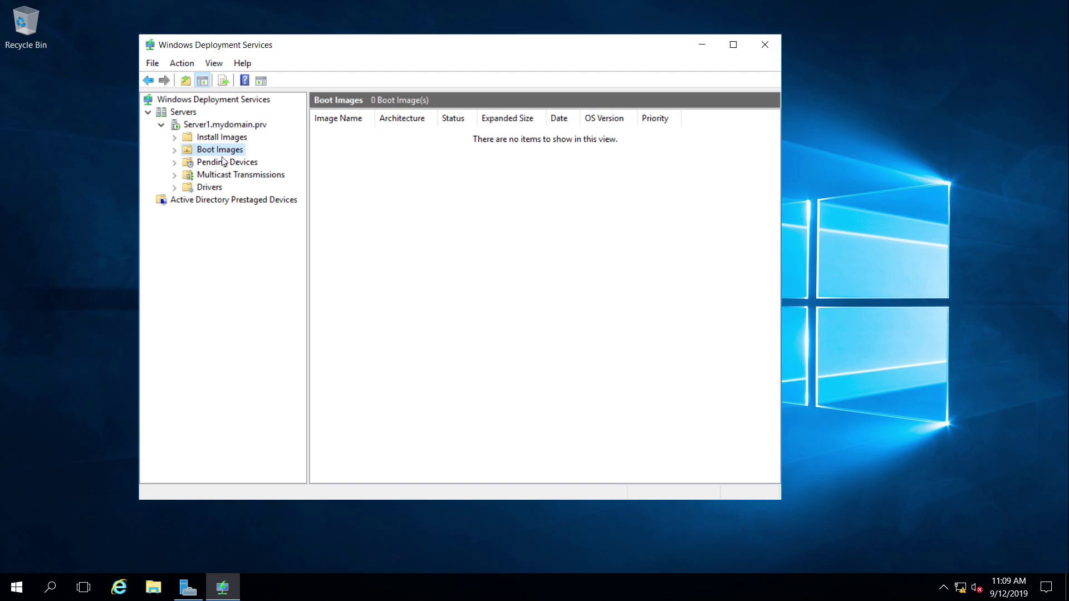
pyautogui.click(220, 166)
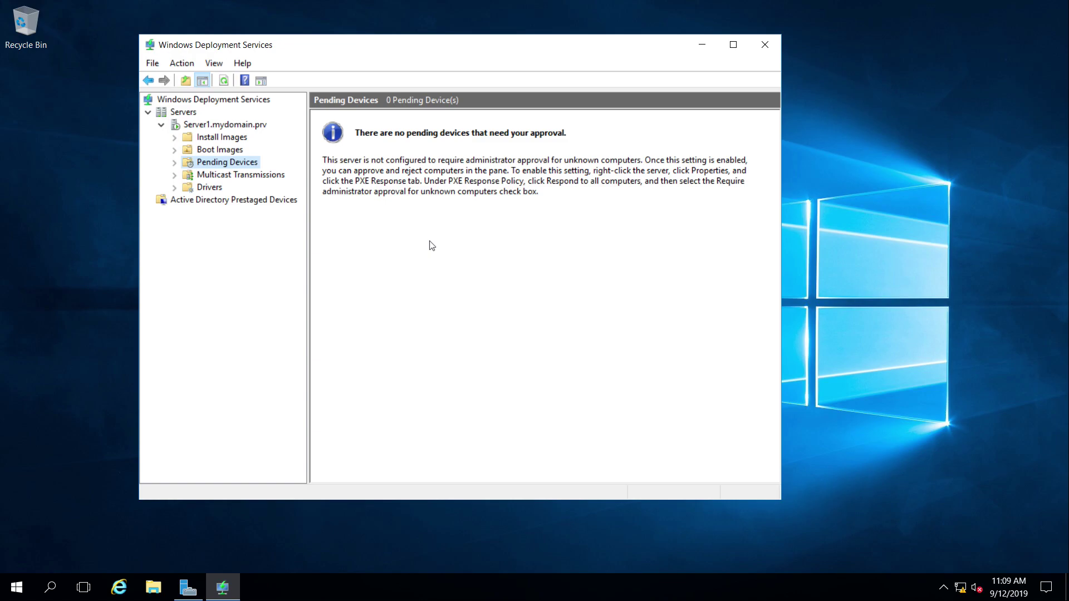
pyautogui.click(219, 179)
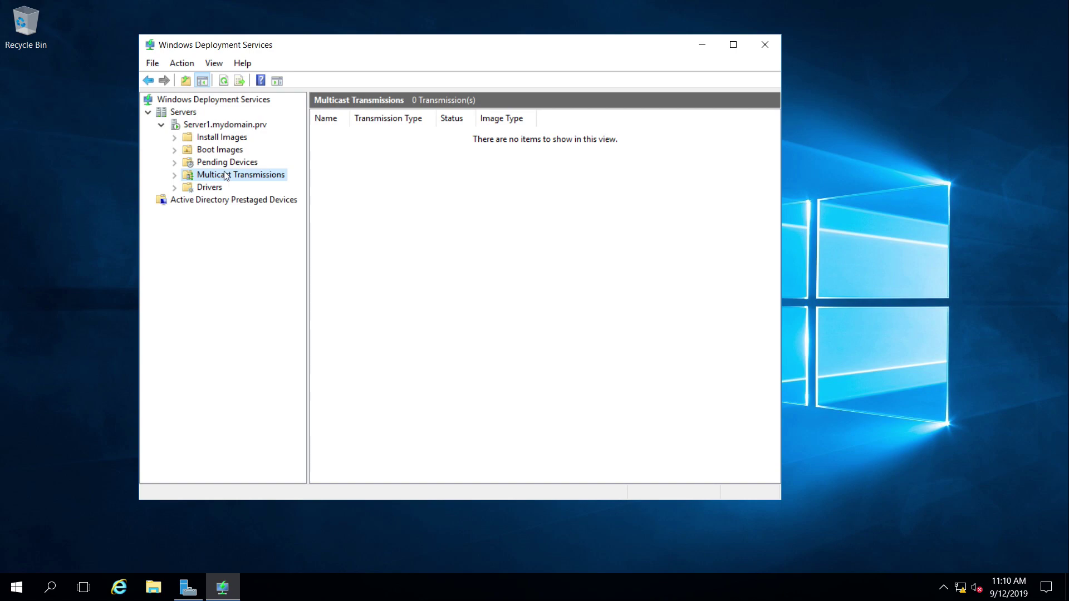
pyautogui.click(198, 189)
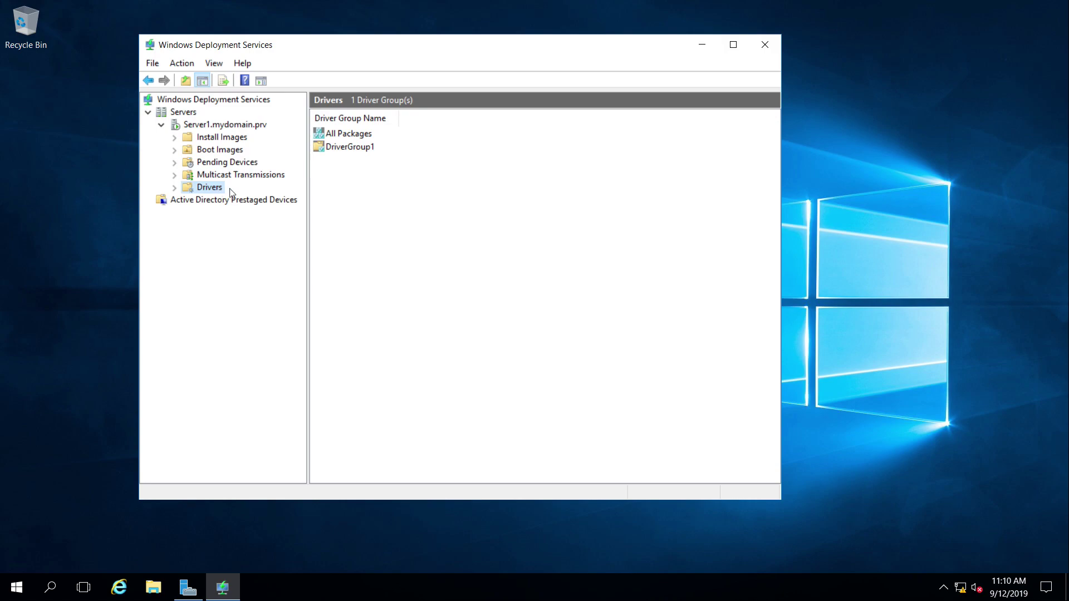
pyautogui.click(228, 140)
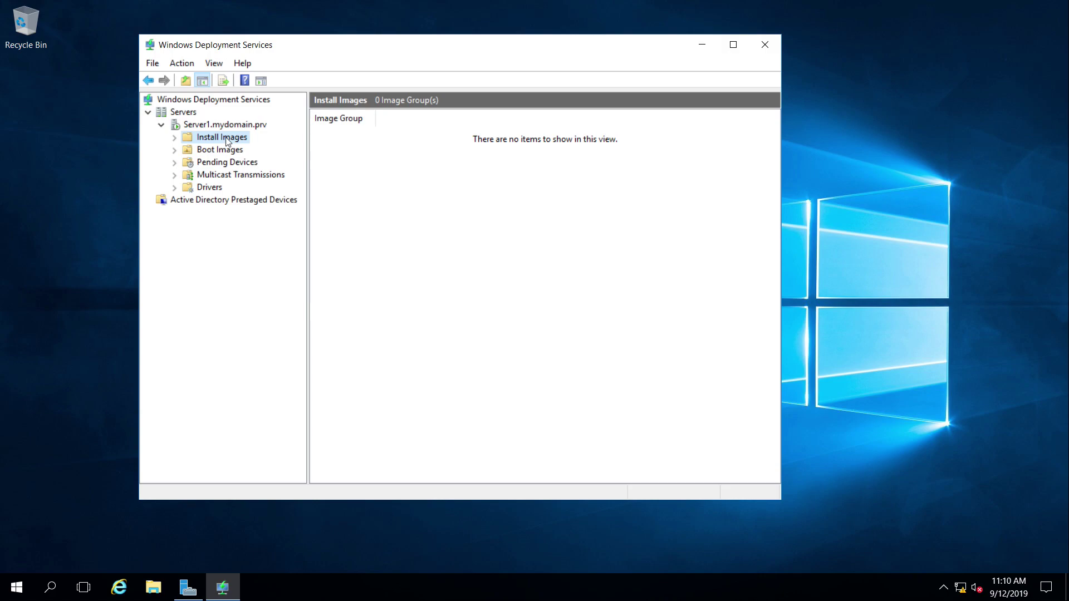
pyautogui.click(223, 148)
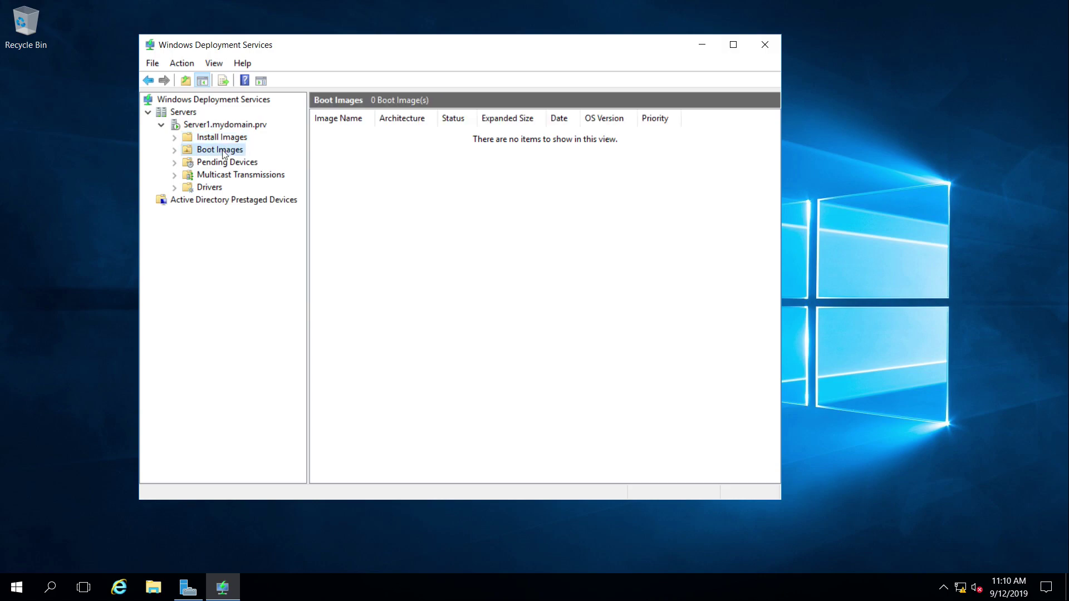
pyautogui.click(223, 140)
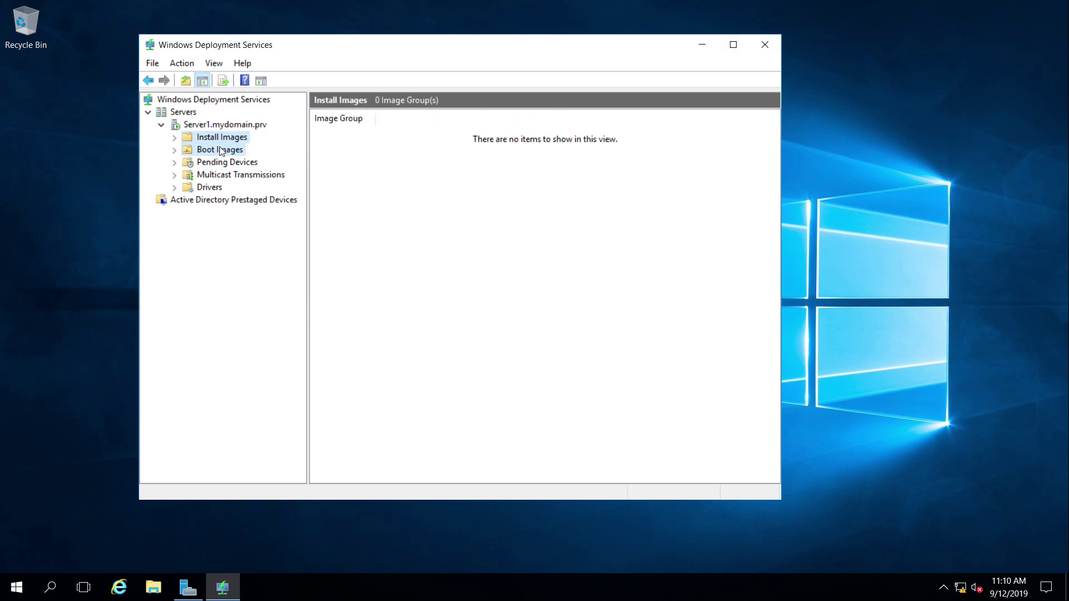
pyautogui.click(221, 151)
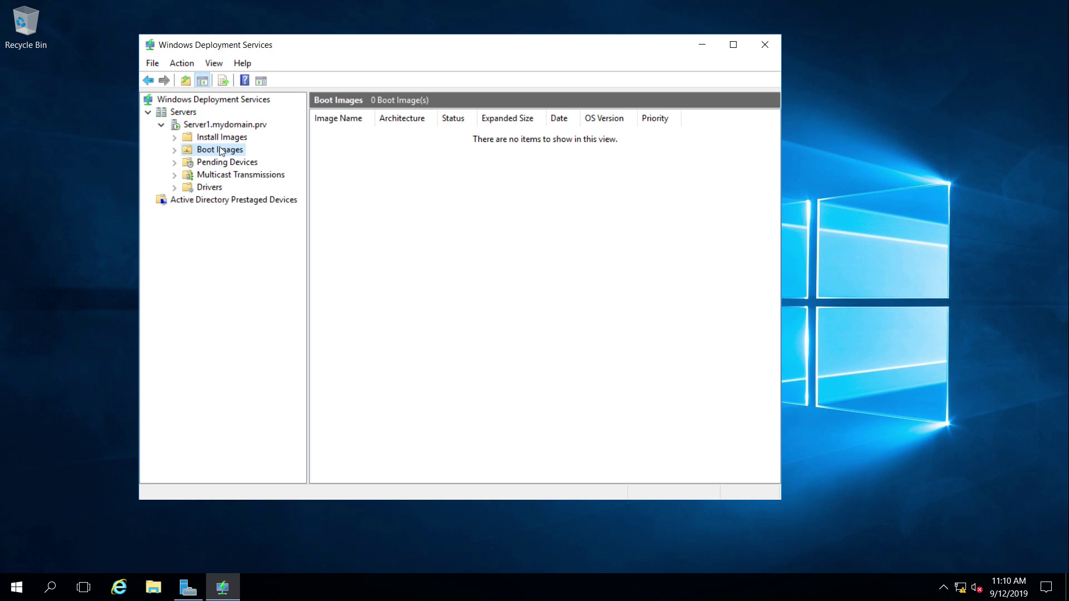
pyautogui.click(219, 140)
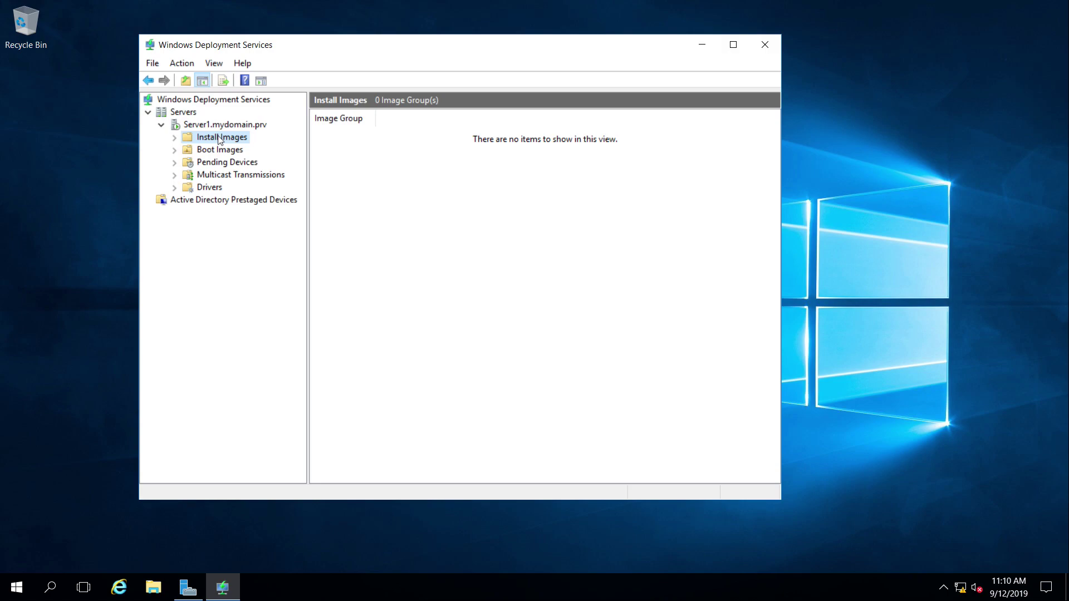
pyautogui.click(221, 155)
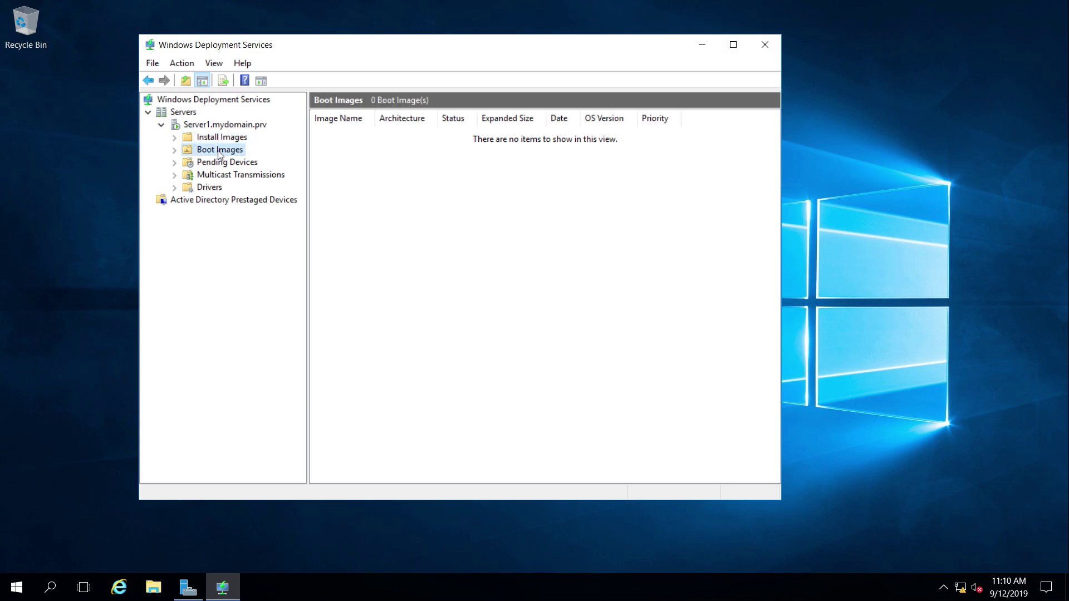
# - Start adding a boot image and choose D:\sources\boot.wim from the DVD drive as the file
pyautogui.rightClick(219, 155)
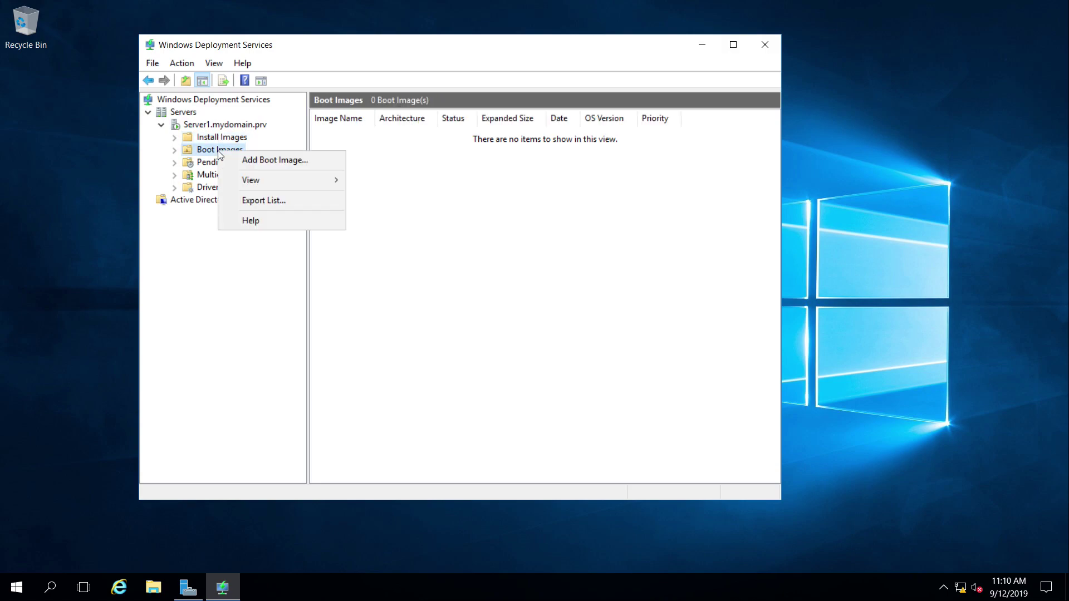
pyautogui.click(283, 160)
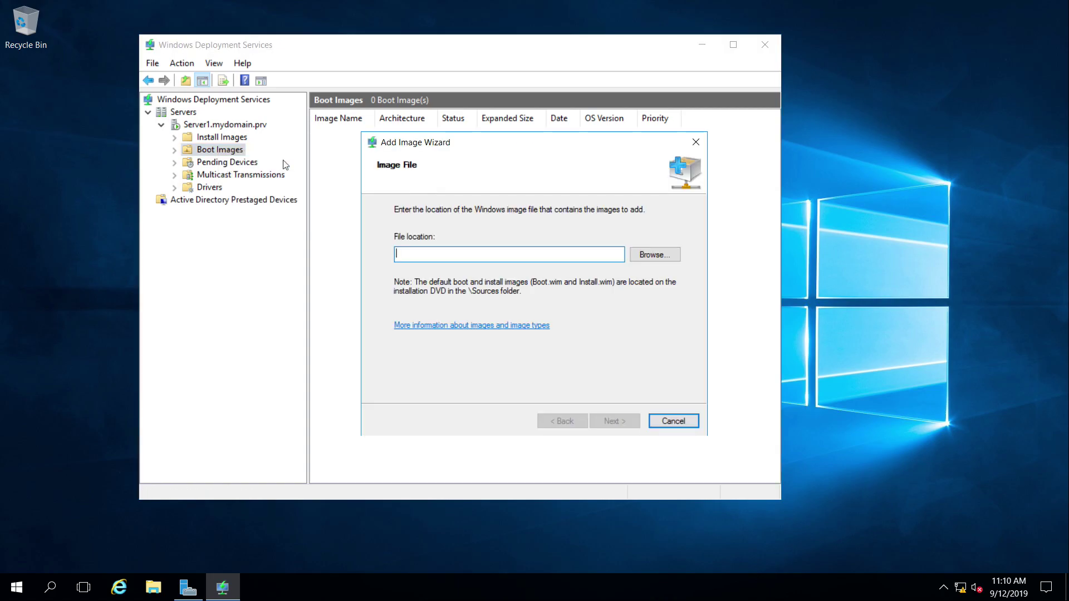
pyautogui.click(663, 257)
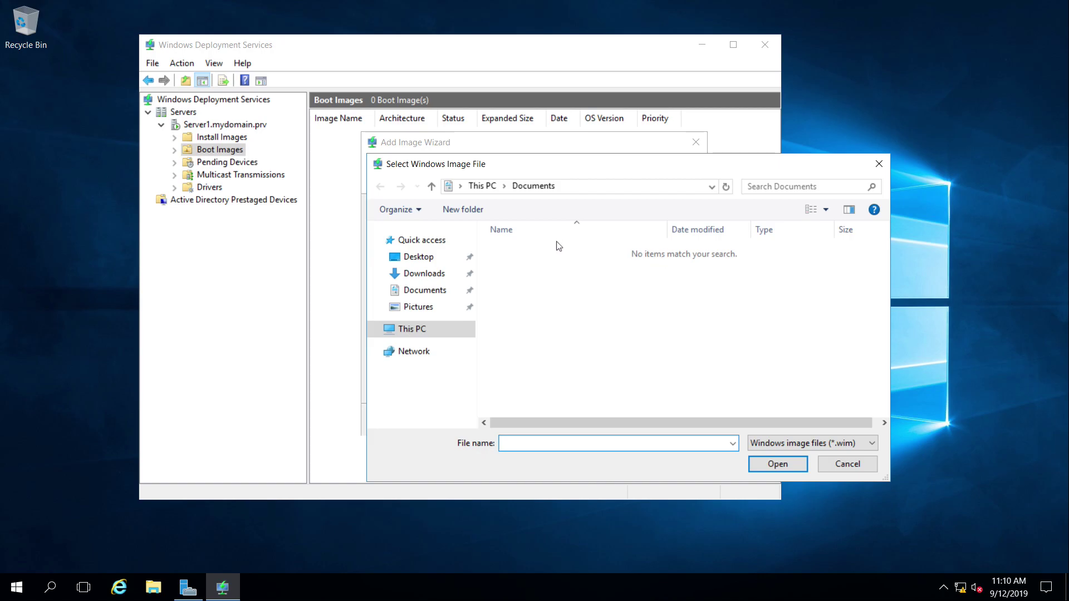
pyautogui.click(430, 328)
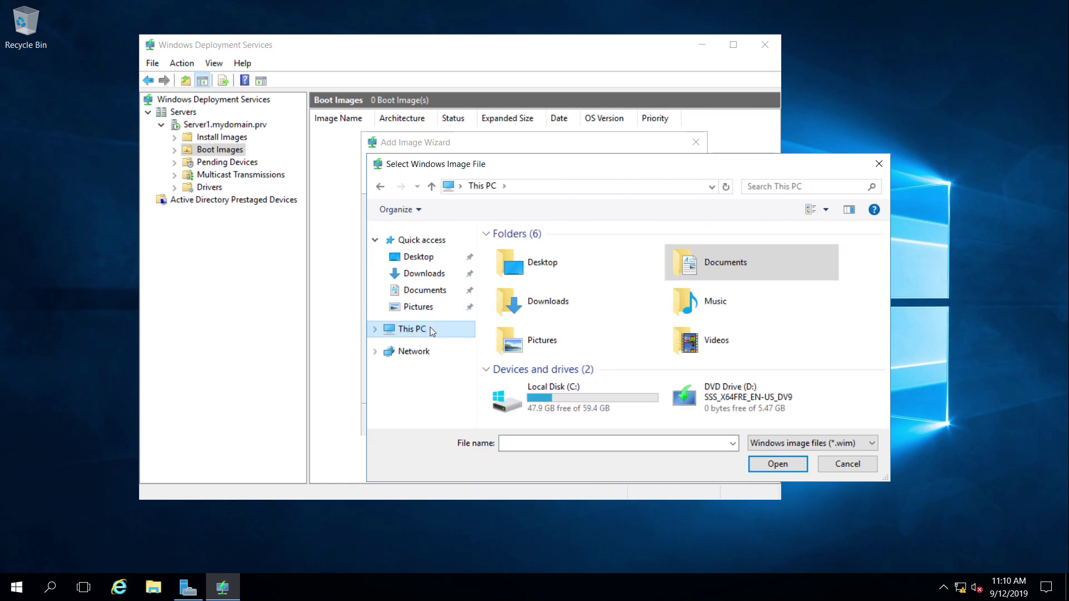
pyautogui.click(722, 399)
pyautogui.doubleClick(723, 399)
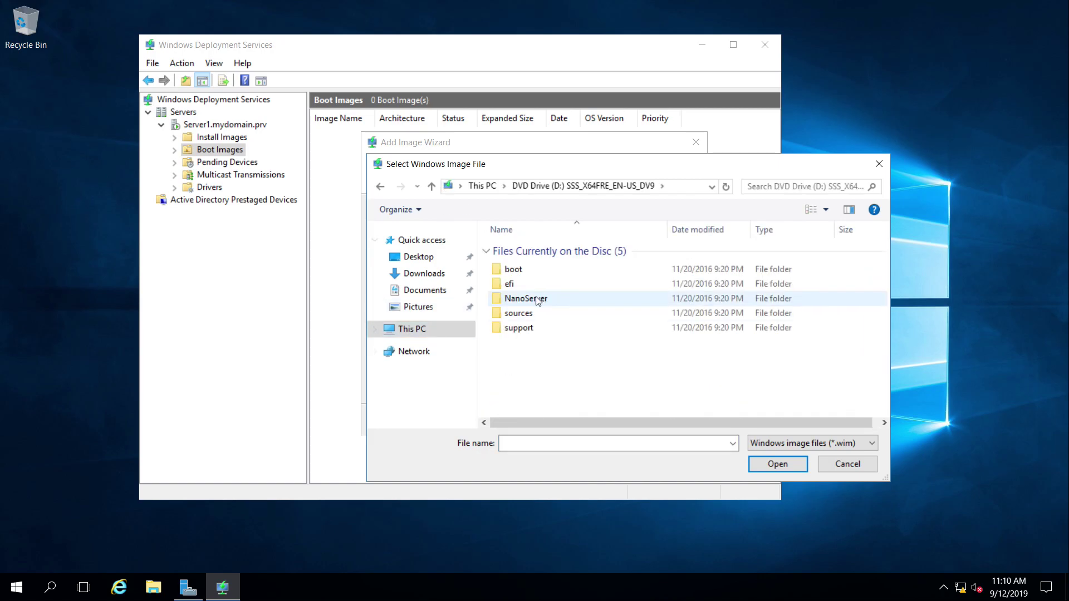
pyautogui.click(564, 314)
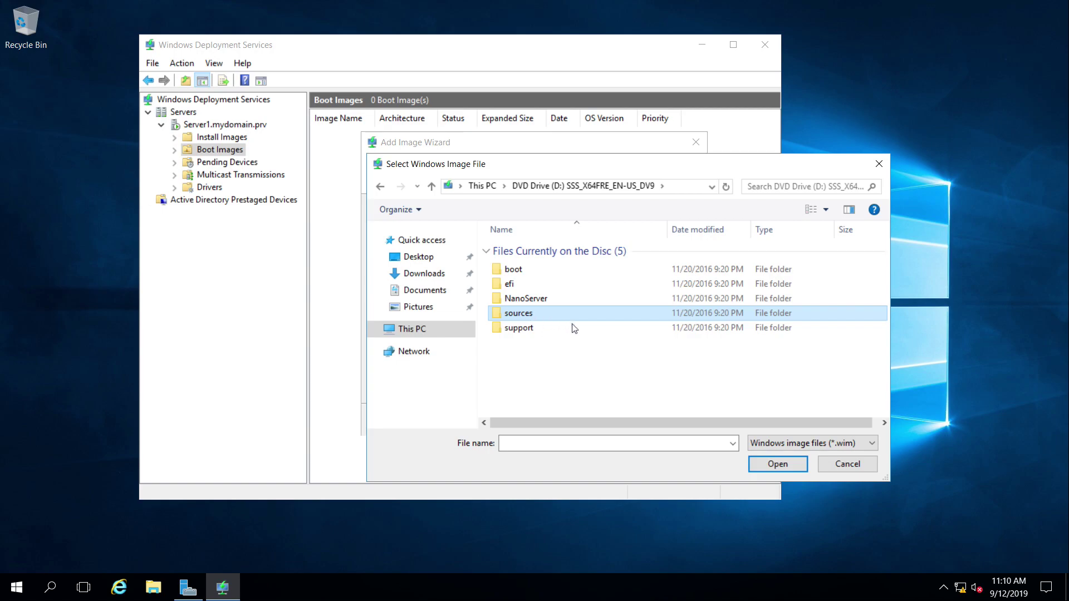
pyautogui.click(770, 466)
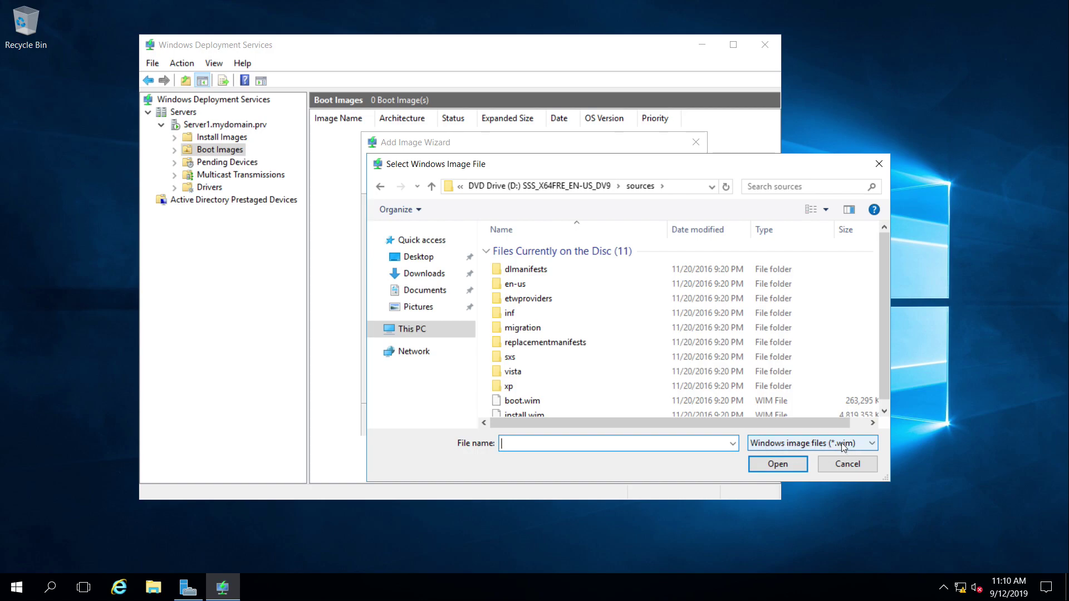
pyautogui.scroll(-1, 882, 337)
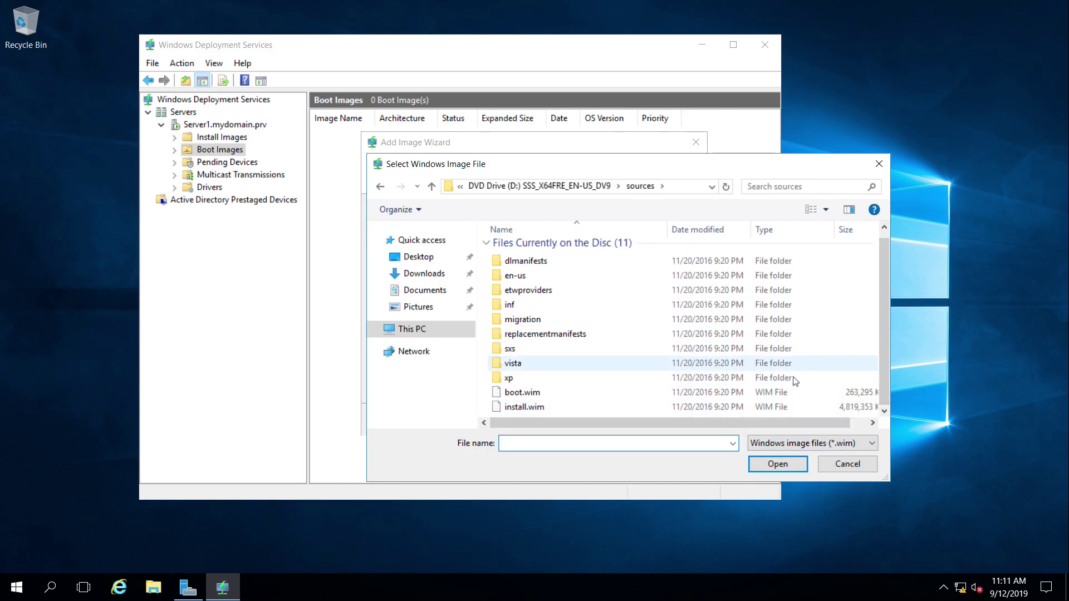
pyautogui.click(526, 396)
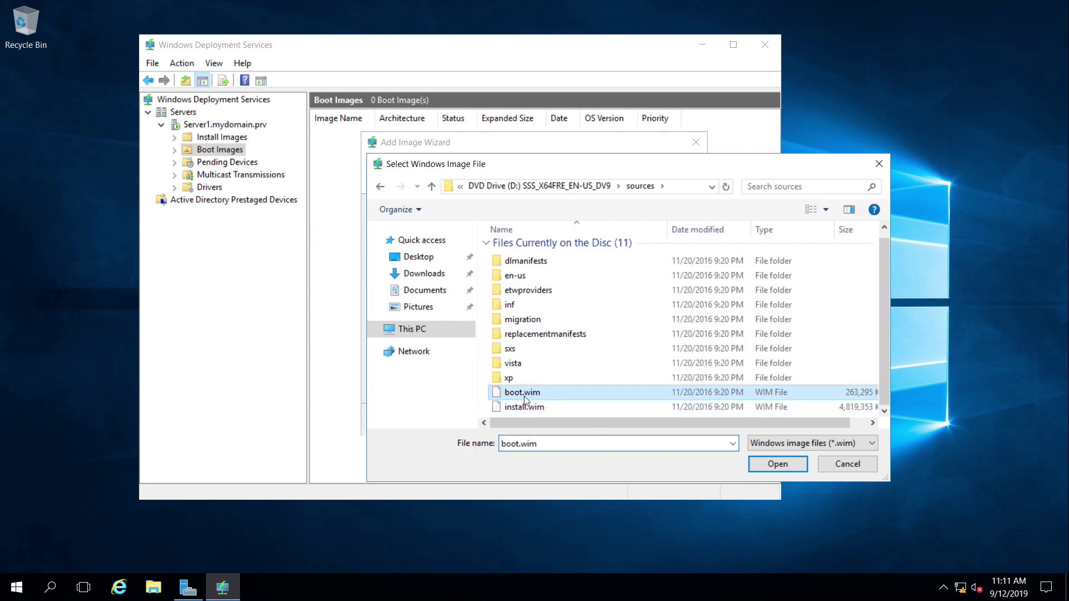
pyautogui.click(778, 468)
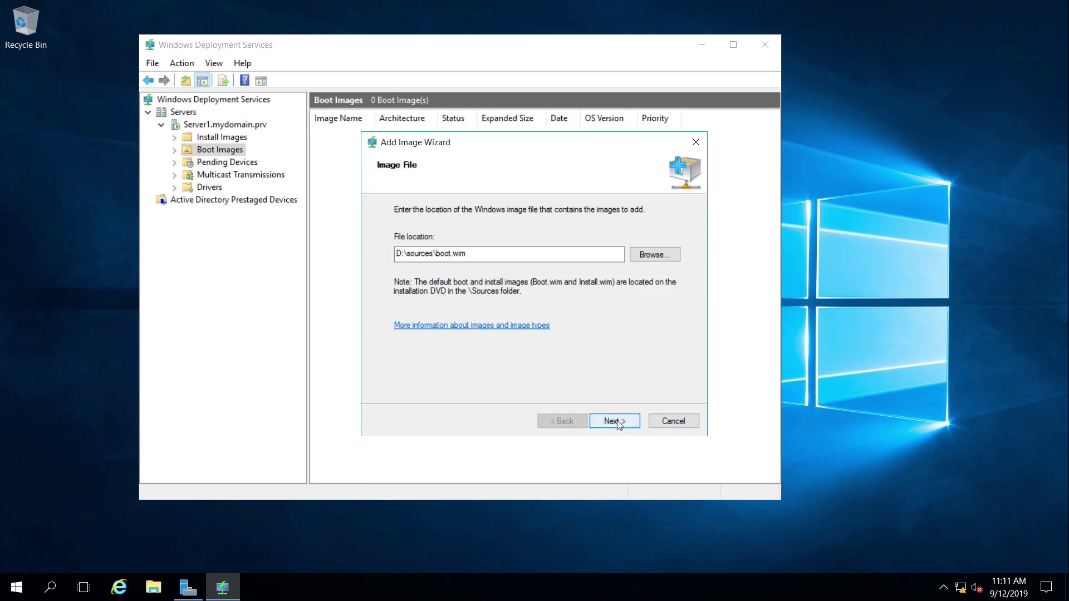
# - Keep the default Microsoft Windows Setup (x64) name and description and finish adding the boot image
pyautogui.click(616, 422)
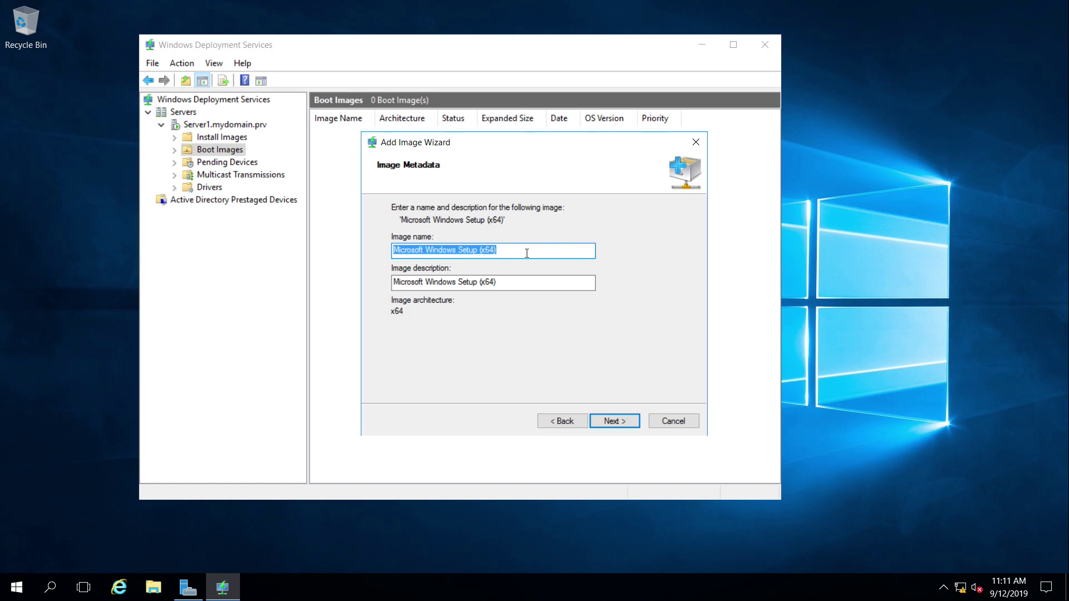
pyautogui.click(623, 422)
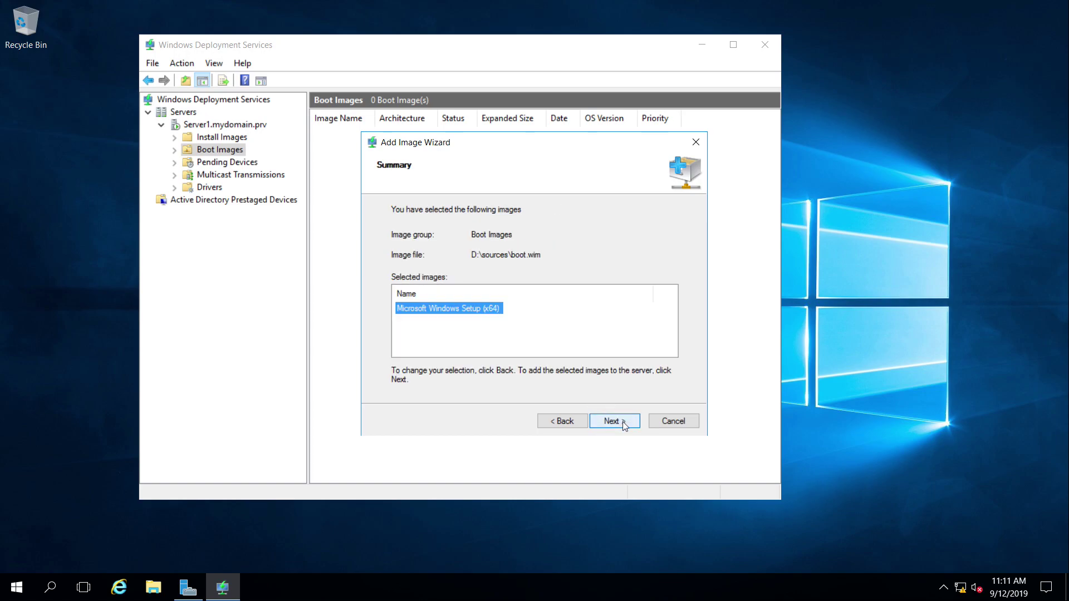
pyautogui.click(623, 423)
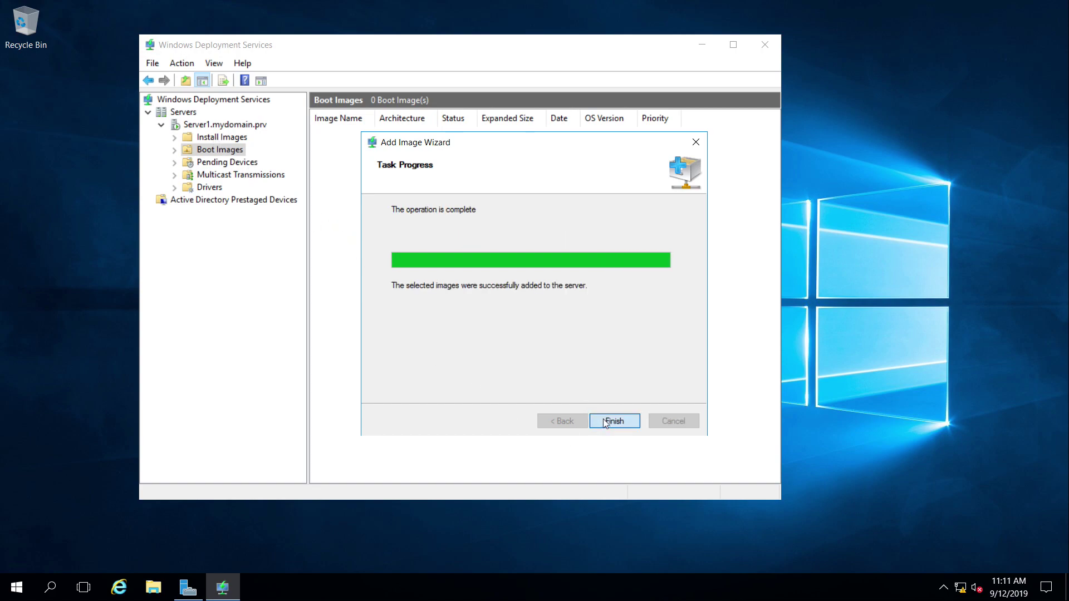
pyautogui.click(605, 421)
# - Create the install image group ImageGroup1 and choose D:\sources\install.wim as its image file
pyautogui.click(218, 138)
pyautogui.rightClick(215, 139)
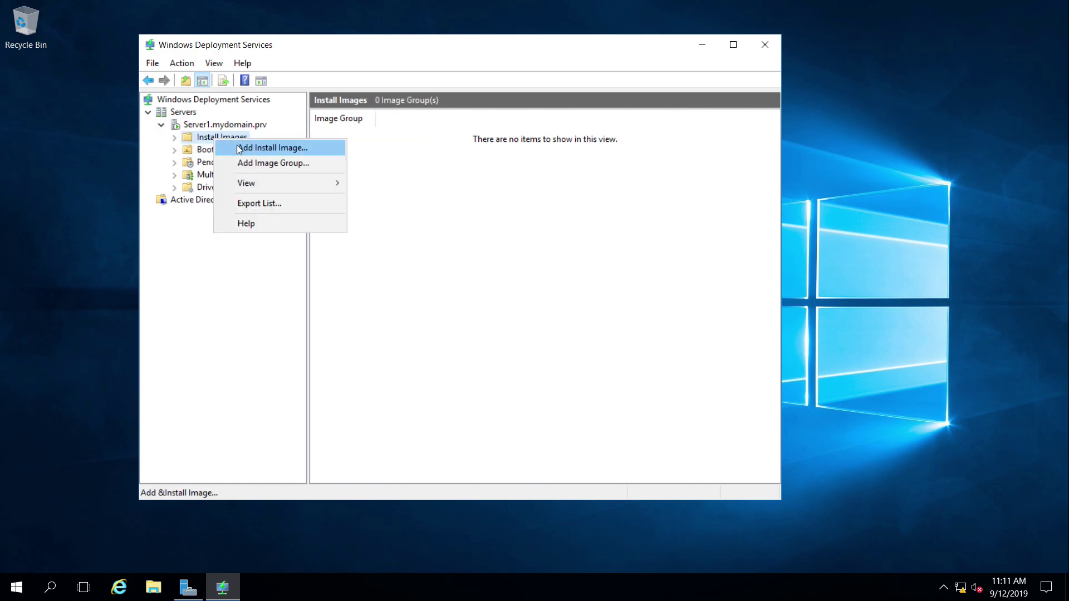
pyautogui.click(268, 148)
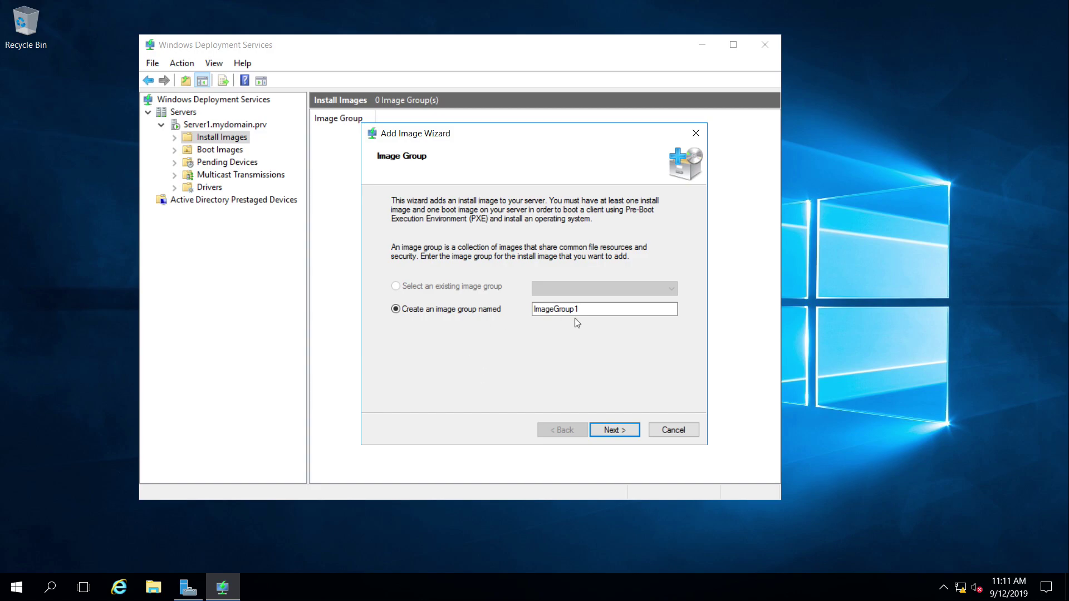
pyautogui.click(621, 428)
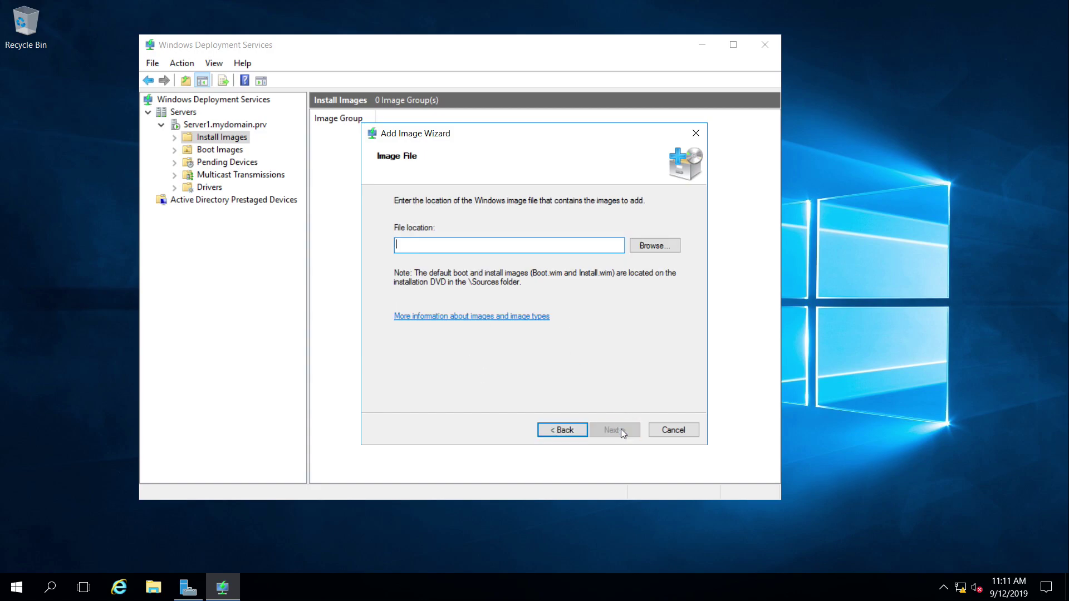
pyautogui.click(663, 247)
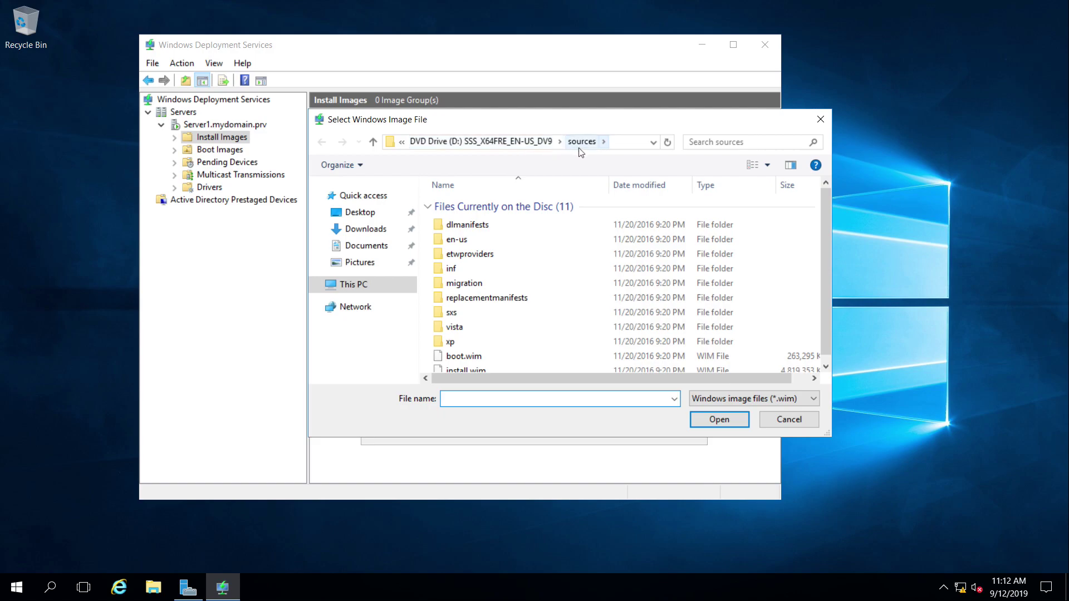
pyautogui.click(483, 370)
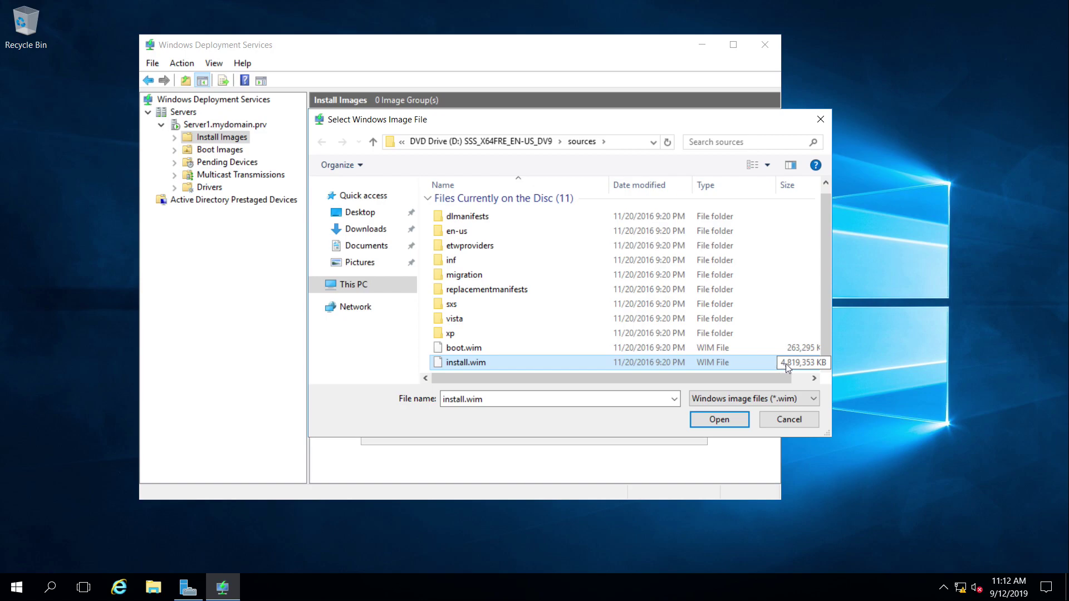
pyautogui.click(718, 421)
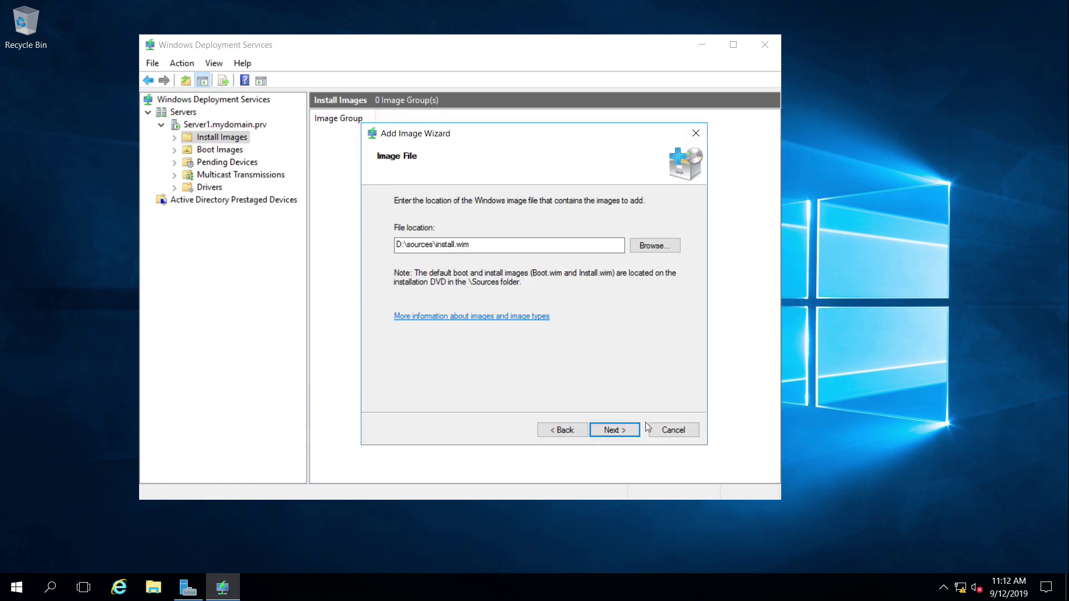
# - Import only the Windows Server 2016 SERVERSTANDARDCORE edition from install.wim, then return to Server Manager
pyautogui.click(619, 429)
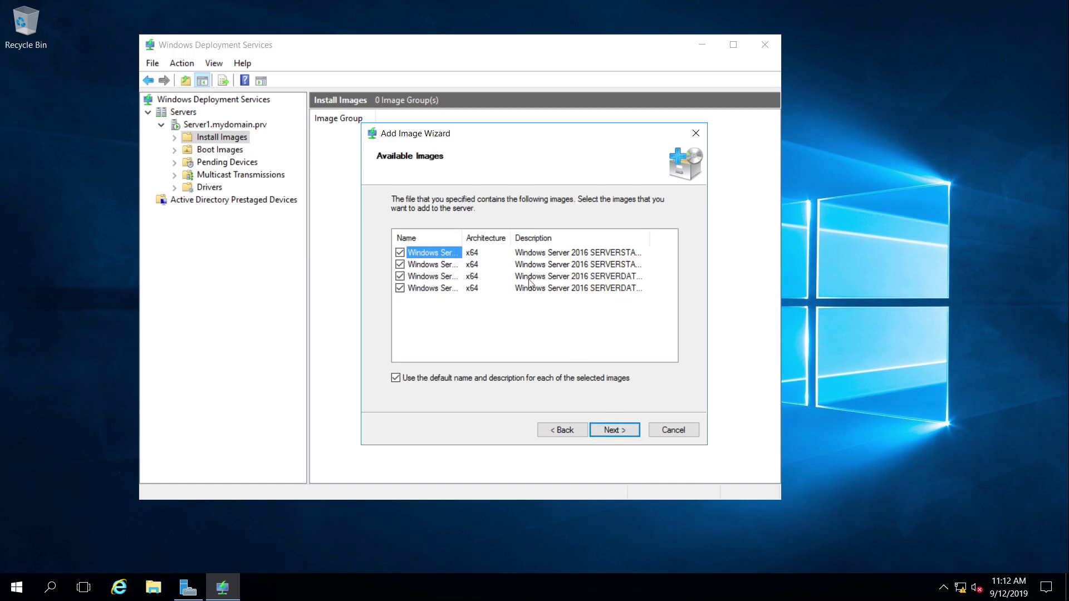
pyautogui.moveTo(462, 237); pyautogui.dragTo(593, 235)
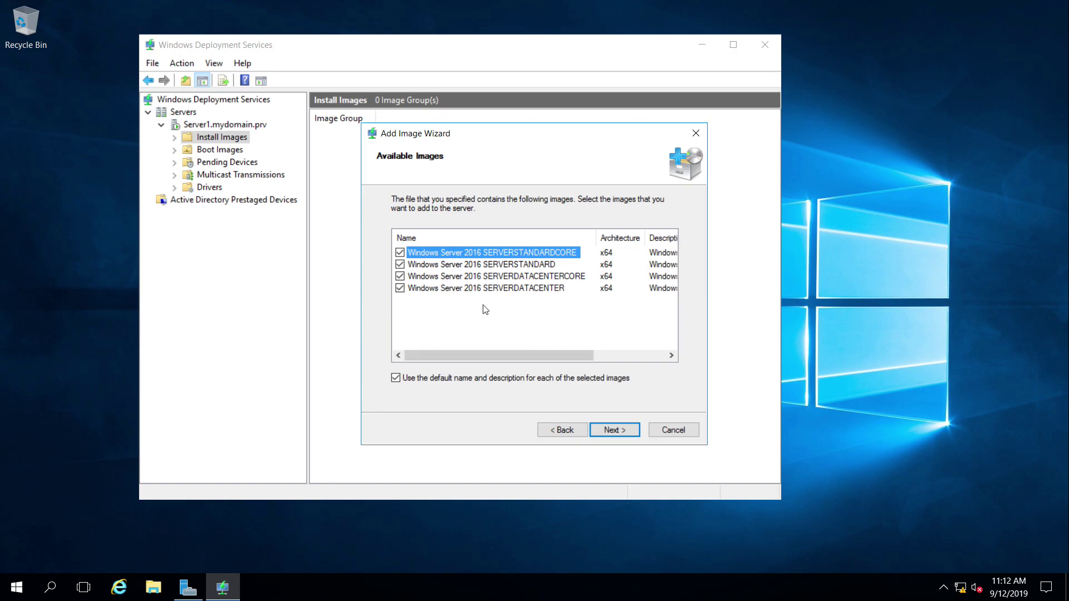
pyautogui.click(400, 277)
pyautogui.click(400, 265)
pyautogui.moveTo(567, 356)
pyautogui.mouseDown()
pyautogui.moveTo(637, 359)
pyautogui.moveTo(563, 359)
pyautogui.mouseUp()
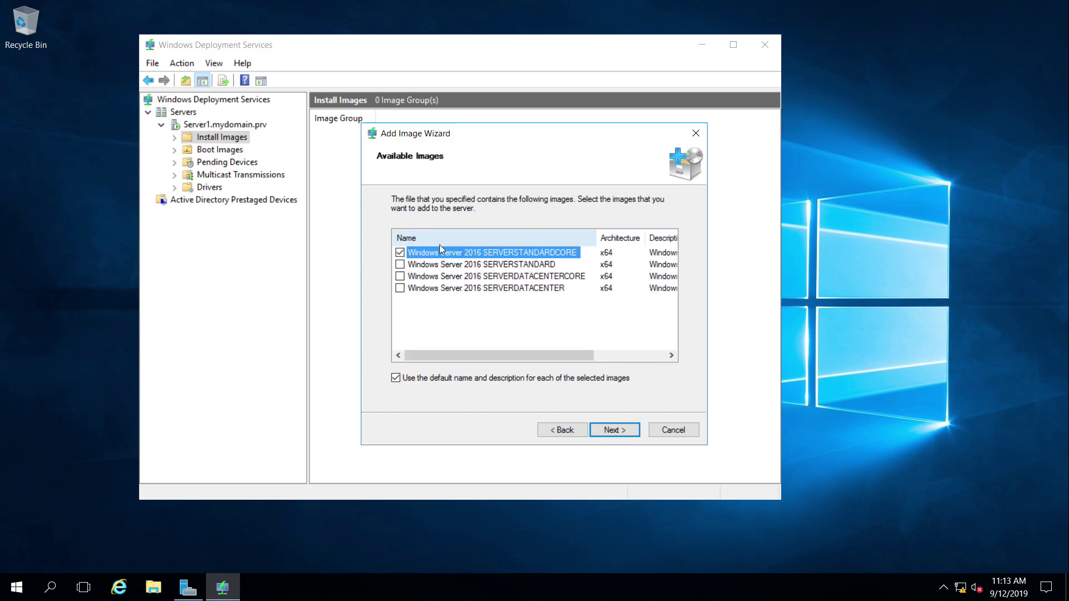
pyautogui.click(625, 430)
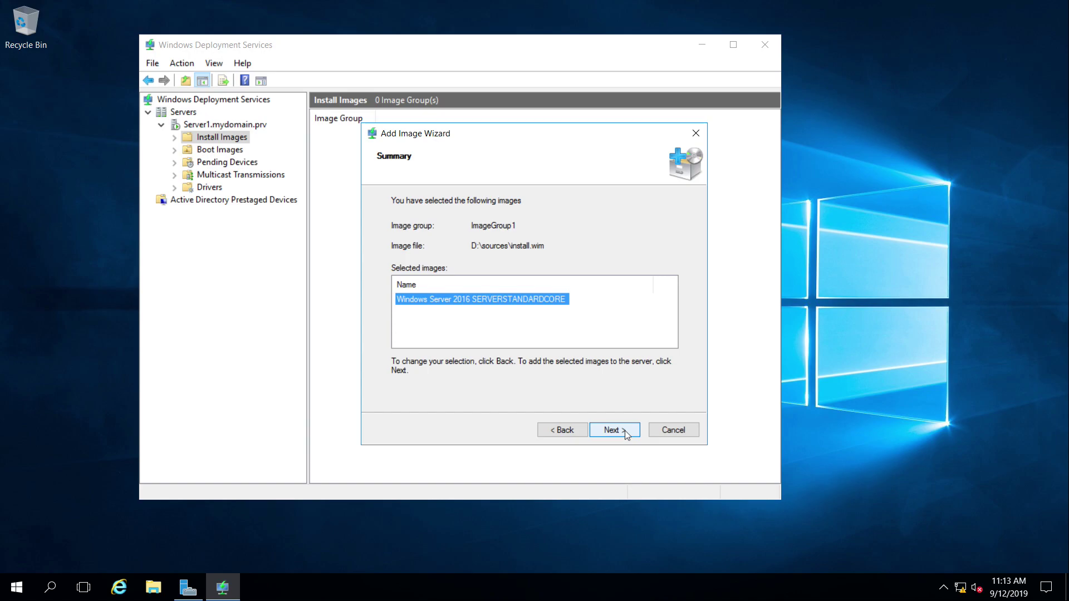
pyautogui.click(625, 430)
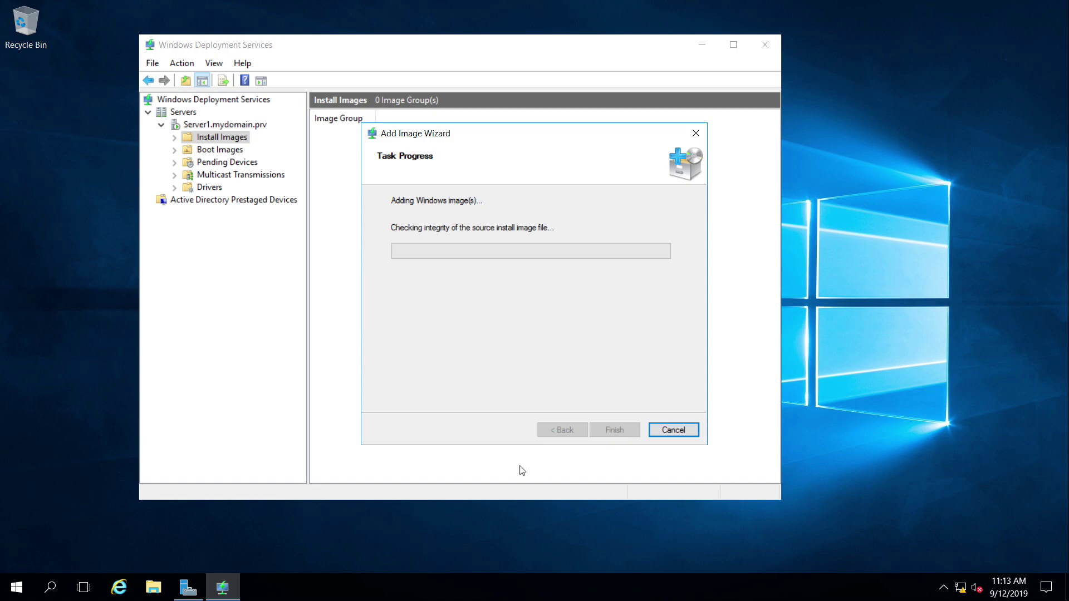
pyautogui.click(189, 588)
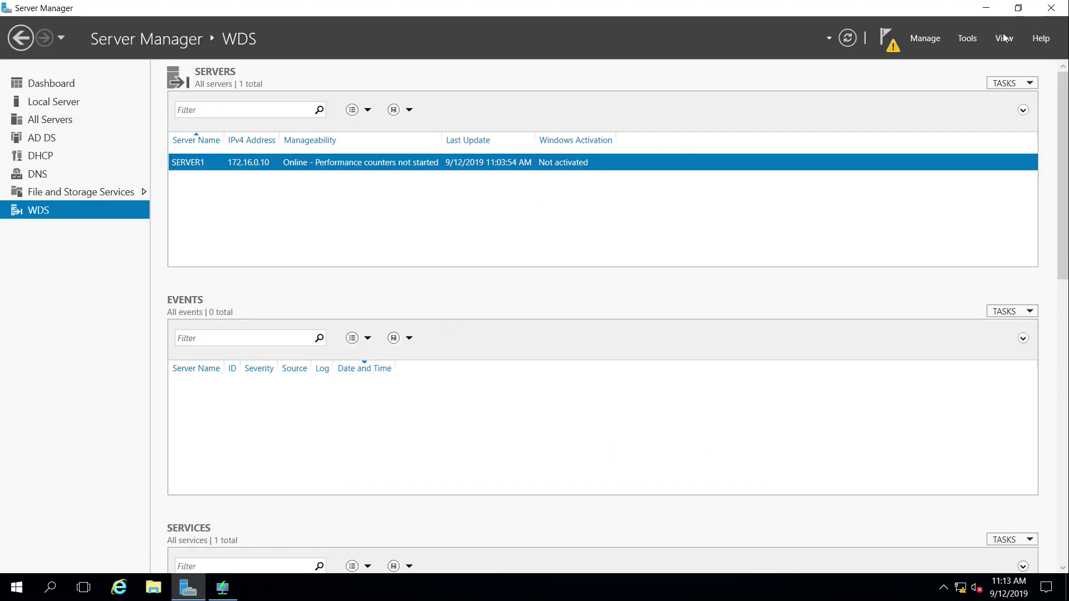
# - Launch the DHCP console and expand server1 > IPv4 down to the 172.16.0.0 MyLan scope
pyautogui.click(969, 39)
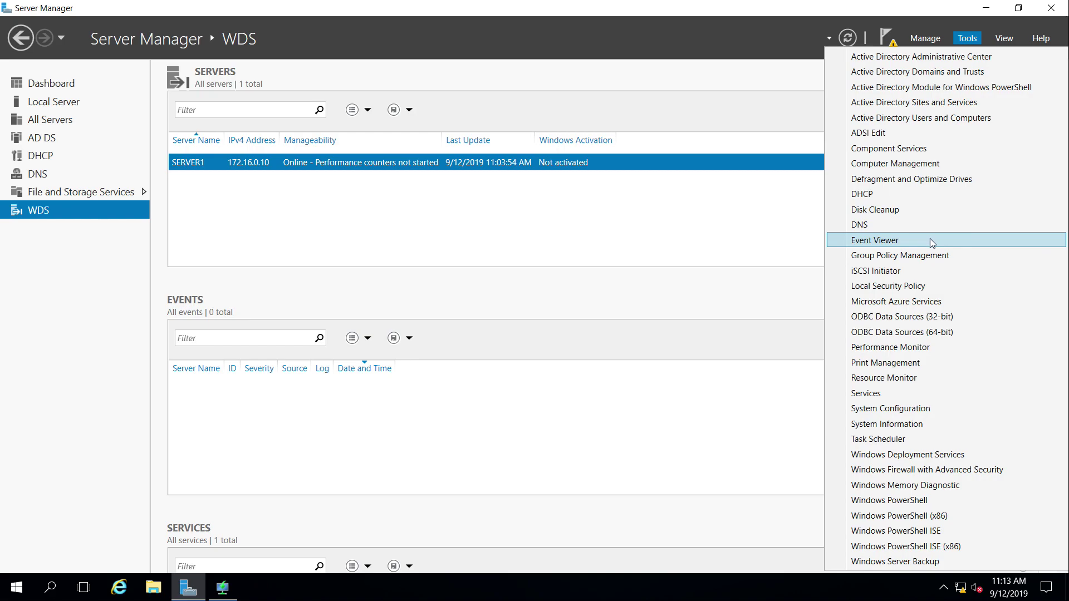
pyautogui.click(906, 195)
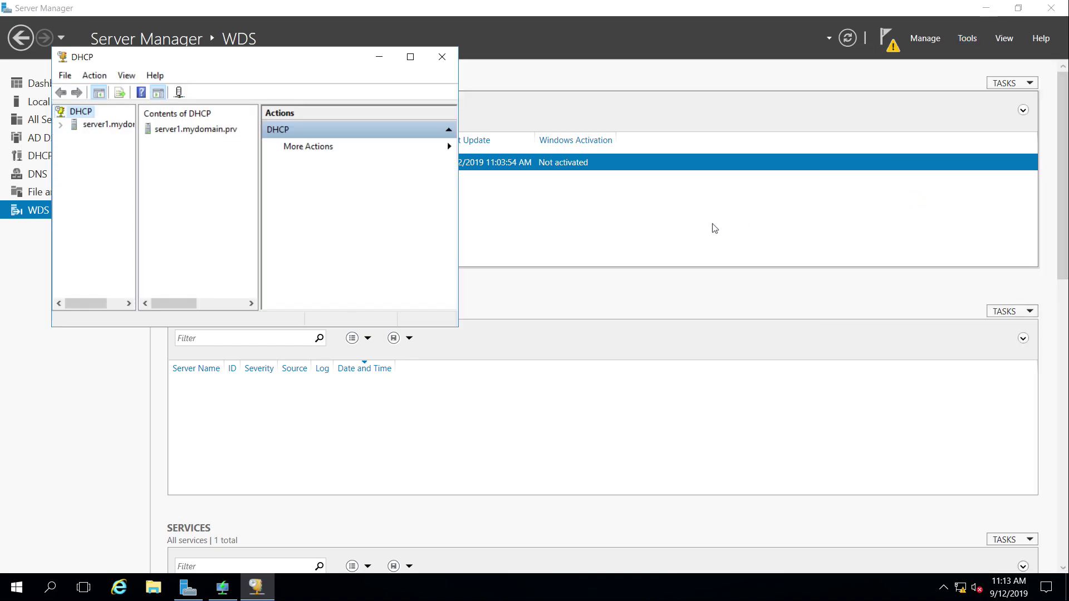
pyautogui.moveTo(459, 328); pyautogui.dragTo(857, 471)
pyautogui.moveTo(137, 195); pyautogui.dragTo(165, 202)
pyautogui.click(90, 127)
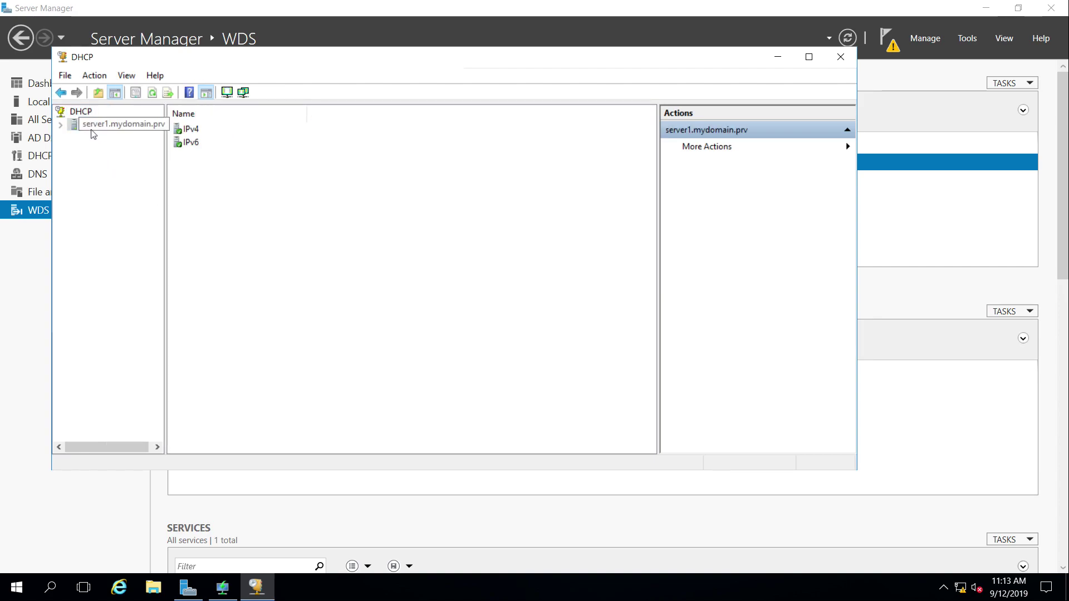
pyautogui.click(61, 124)
pyautogui.click(90, 139)
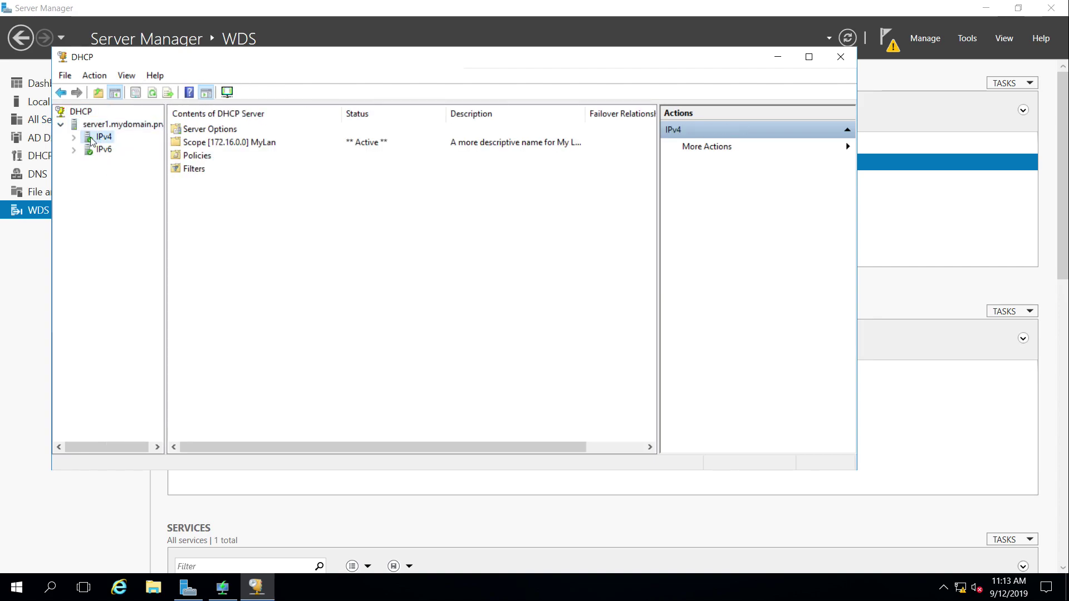
pyautogui.click(73, 138)
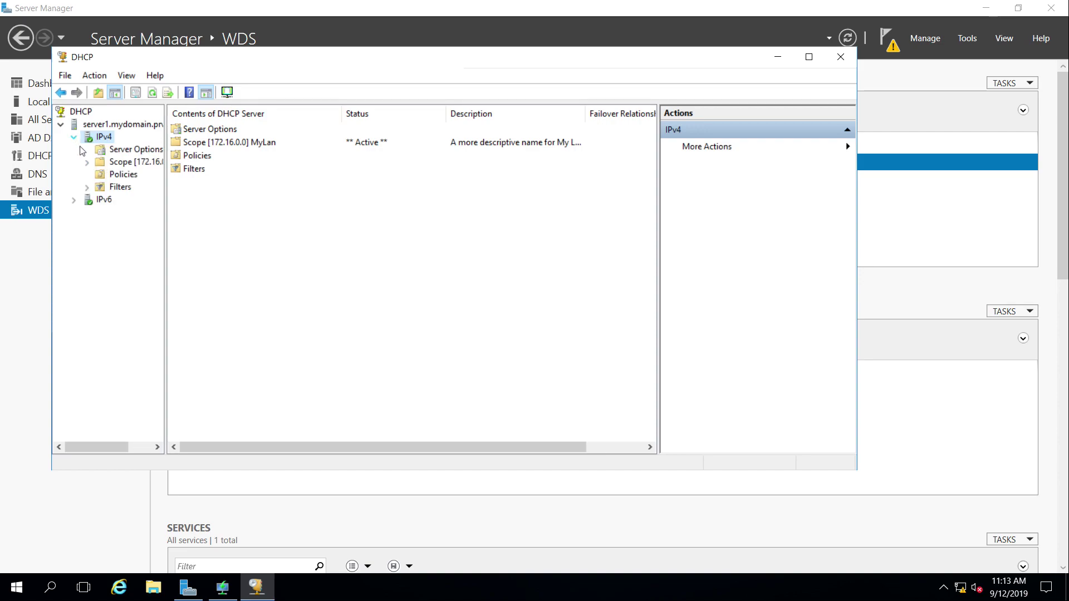
pyautogui.doubleClick(123, 164)
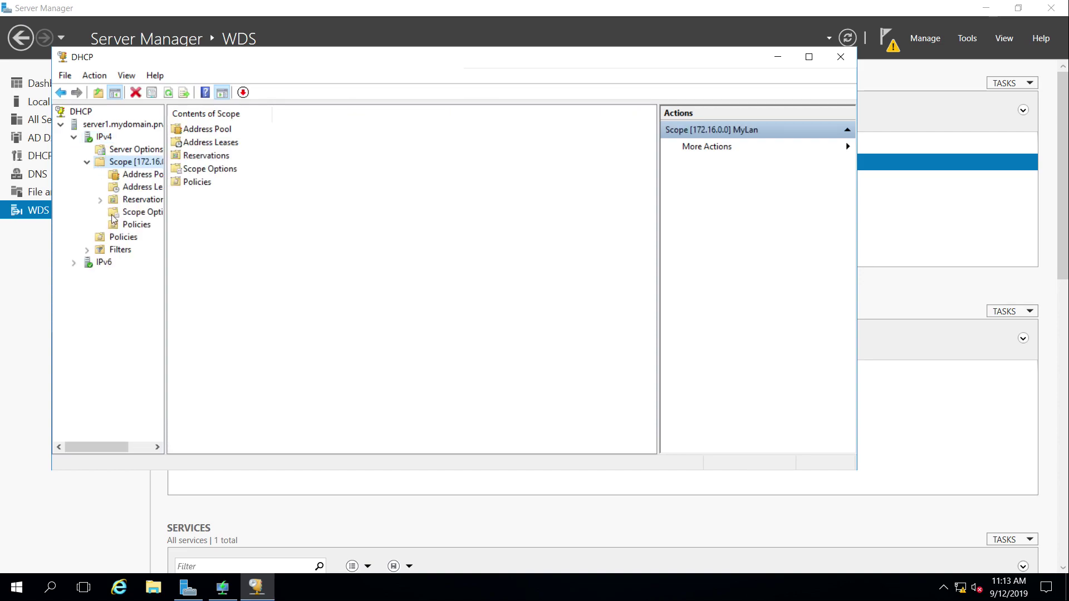
# - List the scope's options, including 060 PXEClient, and open Configure Options for Scope Options
pyautogui.click(143, 212)
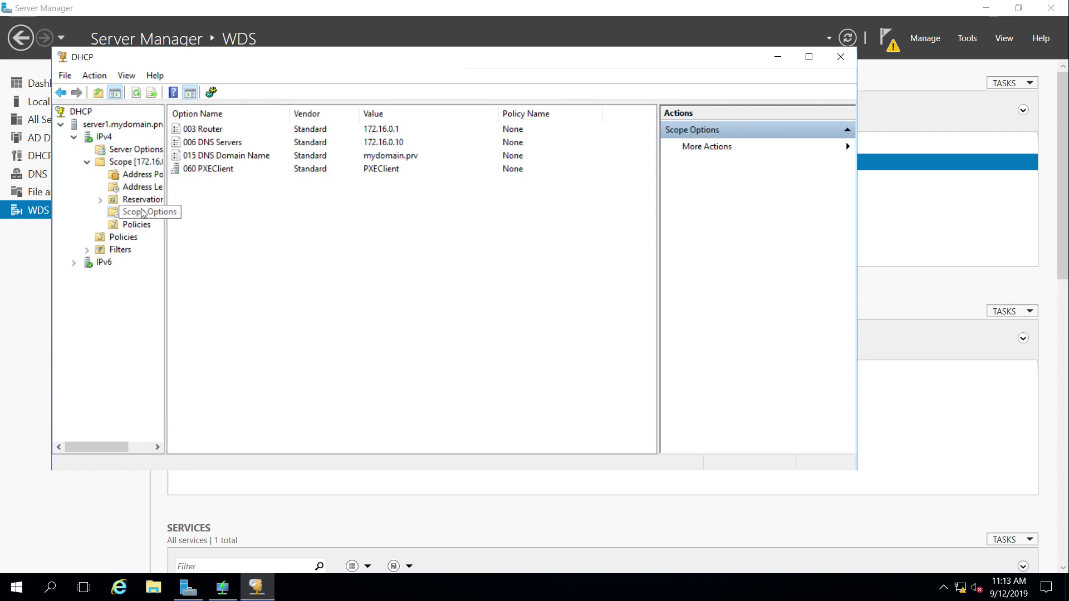
pyautogui.click(233, 169)
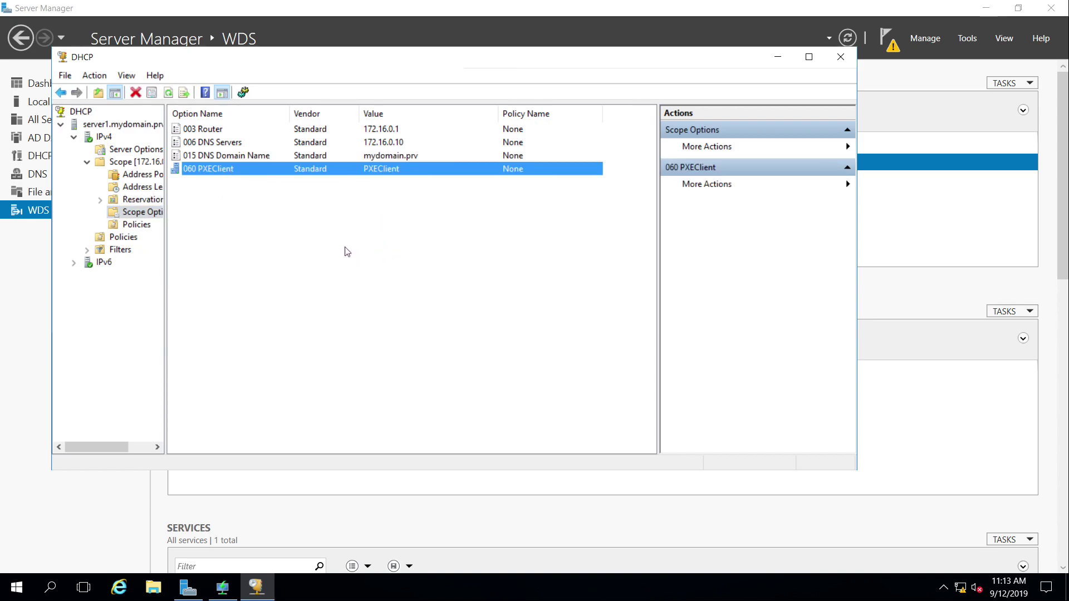
pyautogui.doubleClick(209, 170)
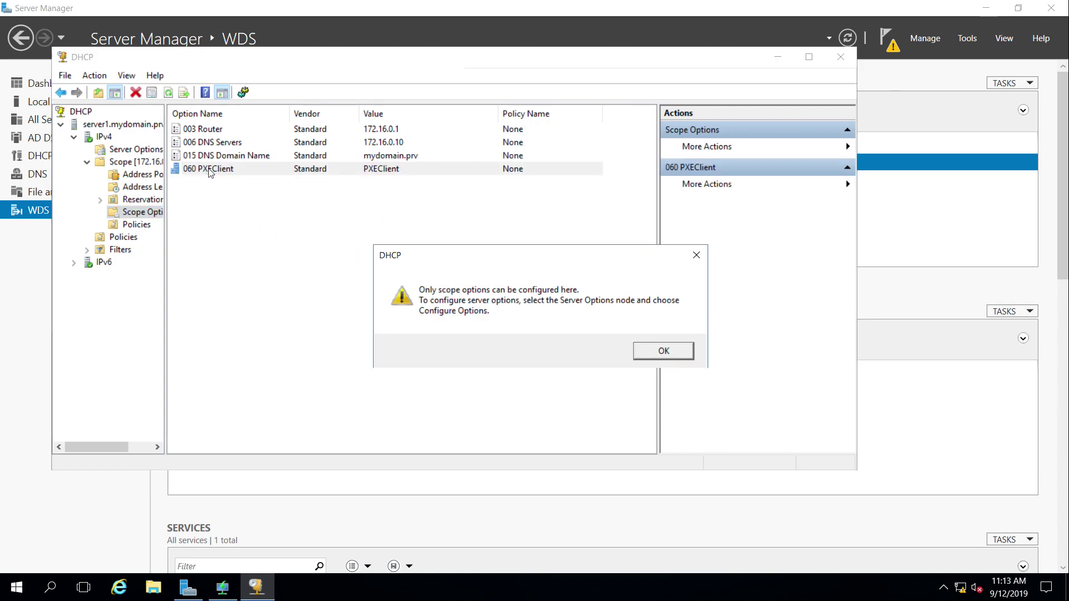
pyautogui.click(661, 356)
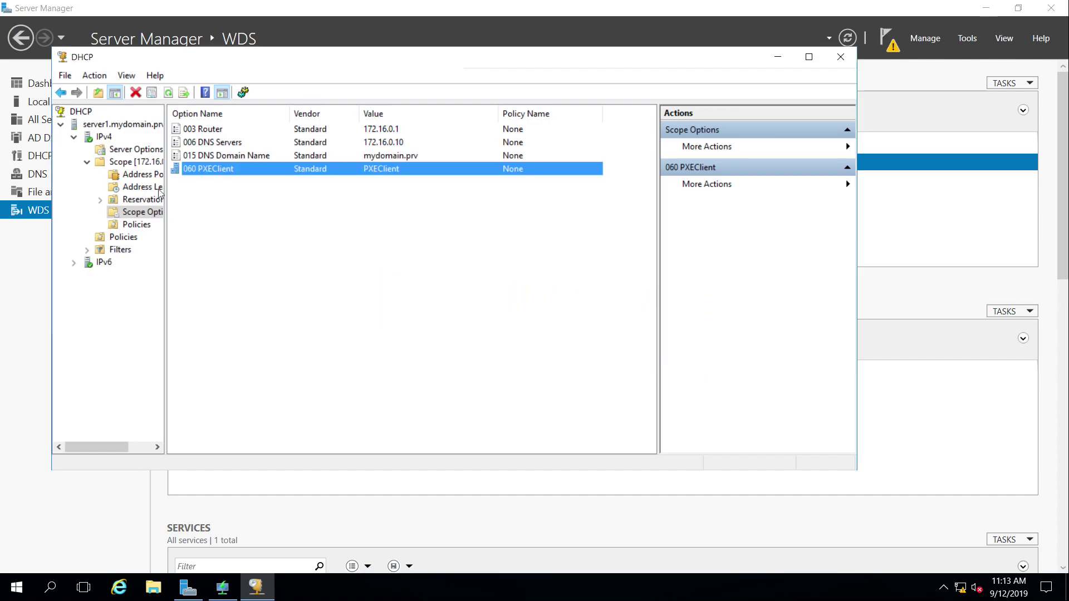
pyautogui.rightClick(136, 214)
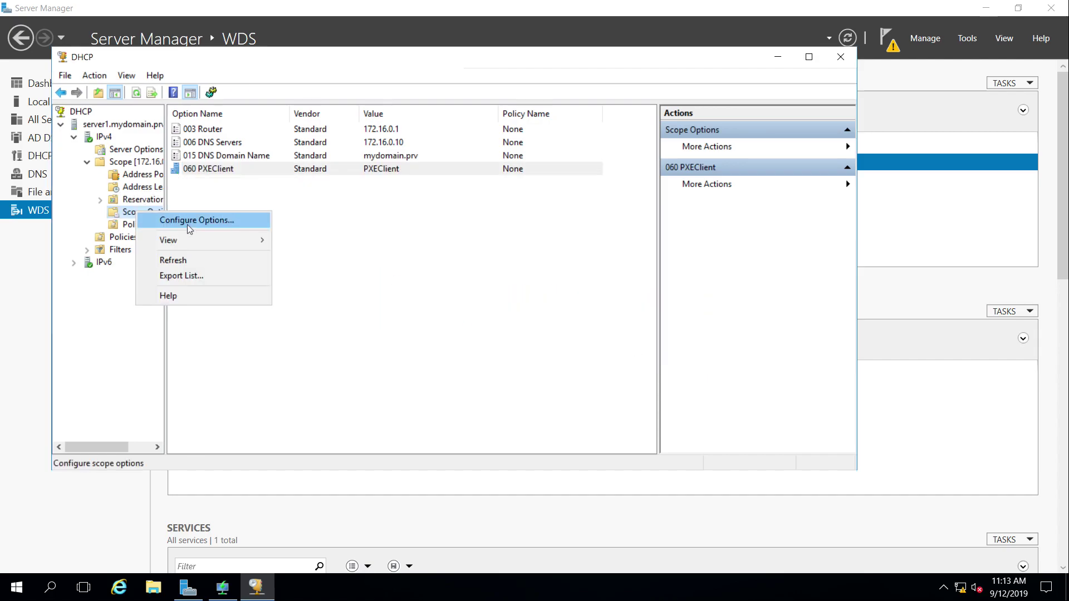
pyautogui.click(187, 222)
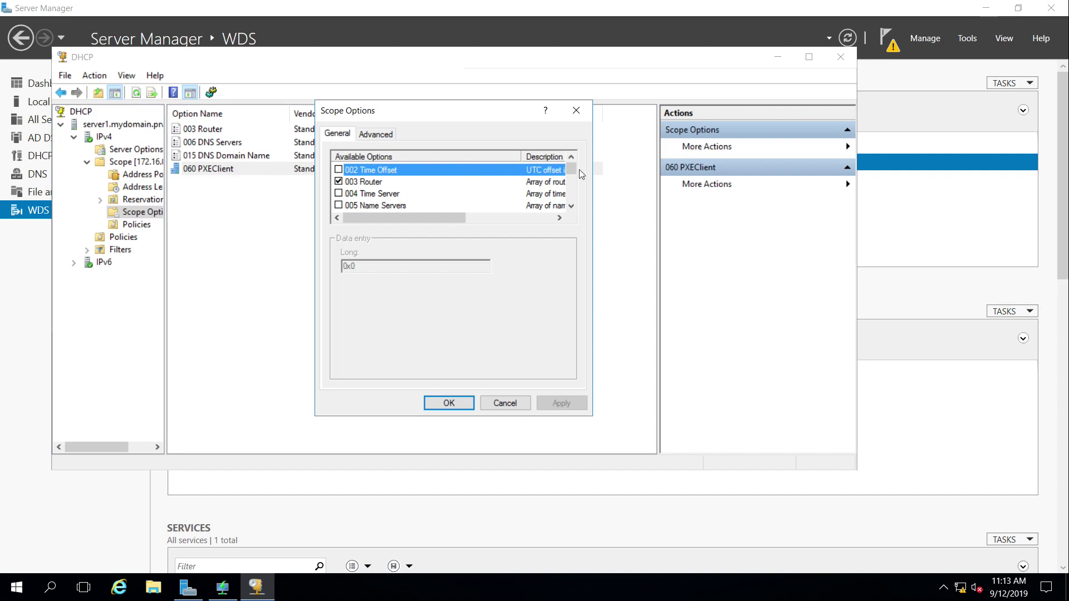
# - Check the 060 PXEClient option's value, cancel without changes, and close the DHCP console
pyautogui.moveTo(572, 173); pyautogui.dragTo(574, 193)
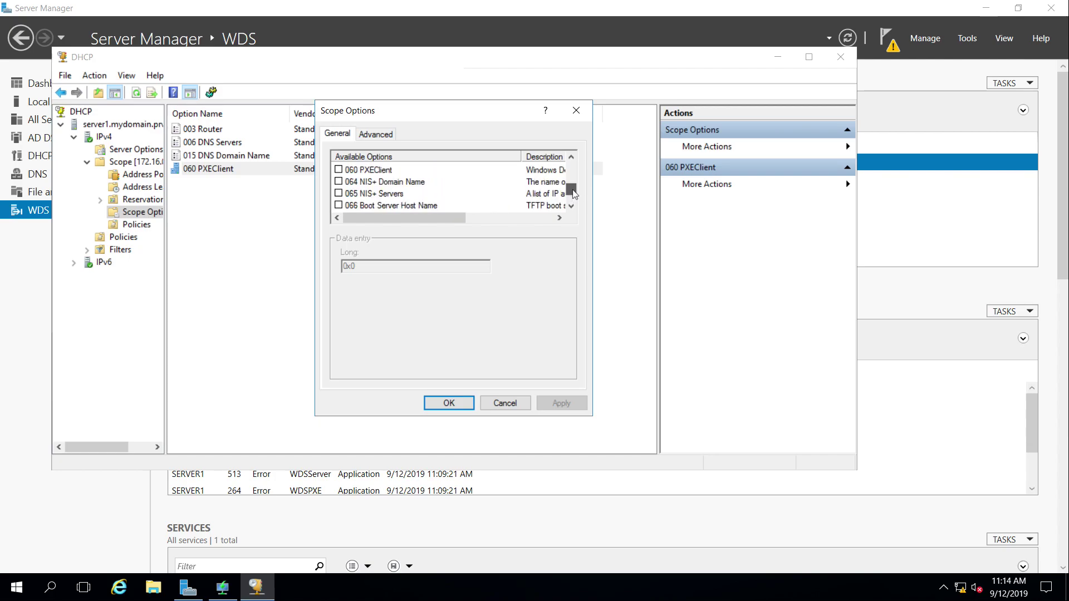
pyautogui.click(572, 158)
pyautogui.click(544, 185)
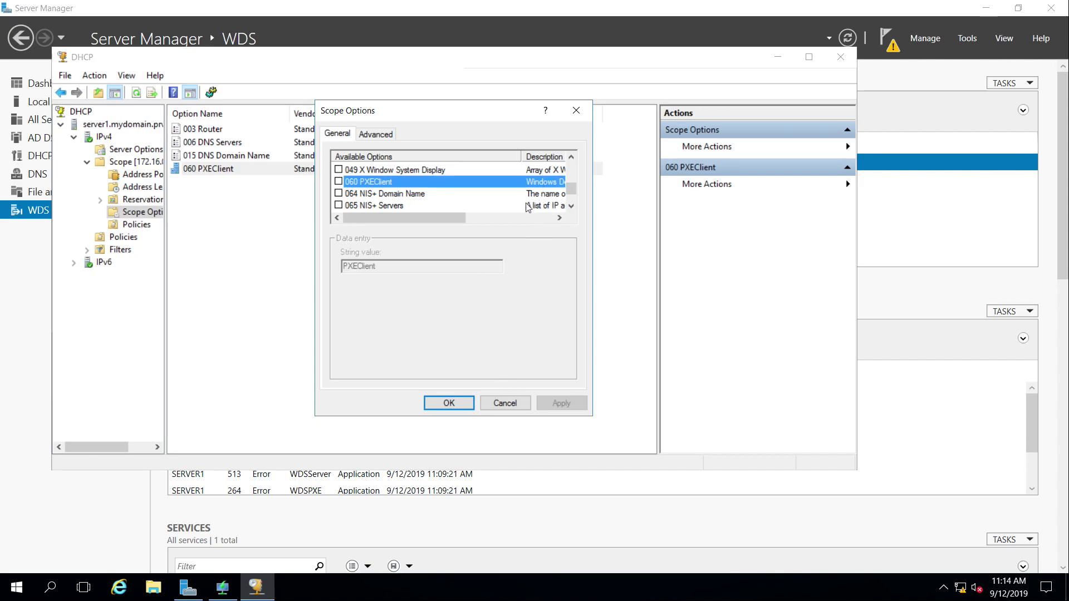
pyautogui.moveTo(457, 219); pyautogui.dragTo(546, 221)
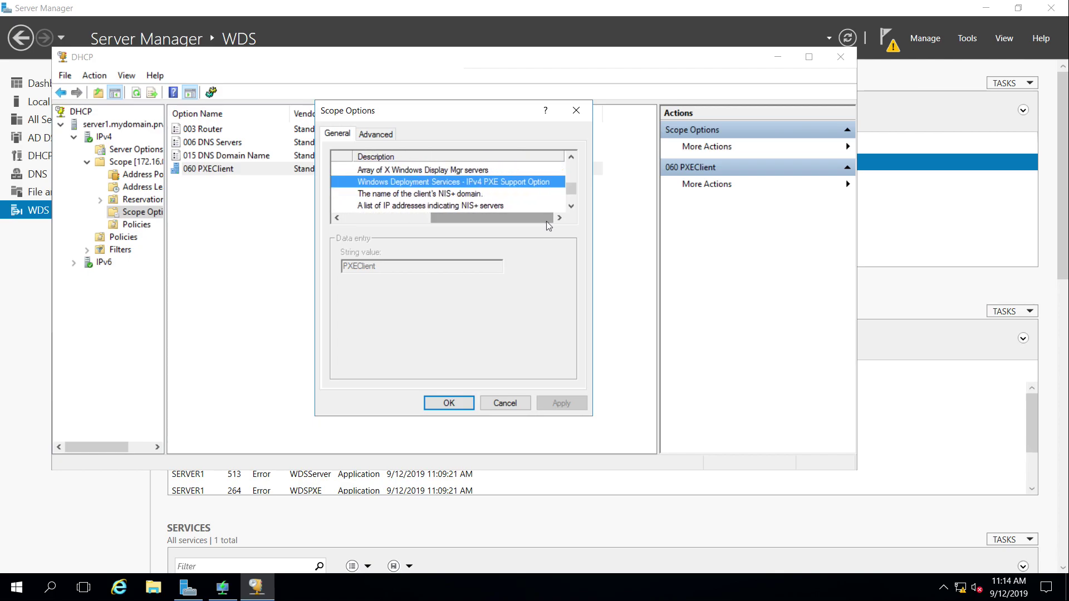
pyautogui.click(514, 406)
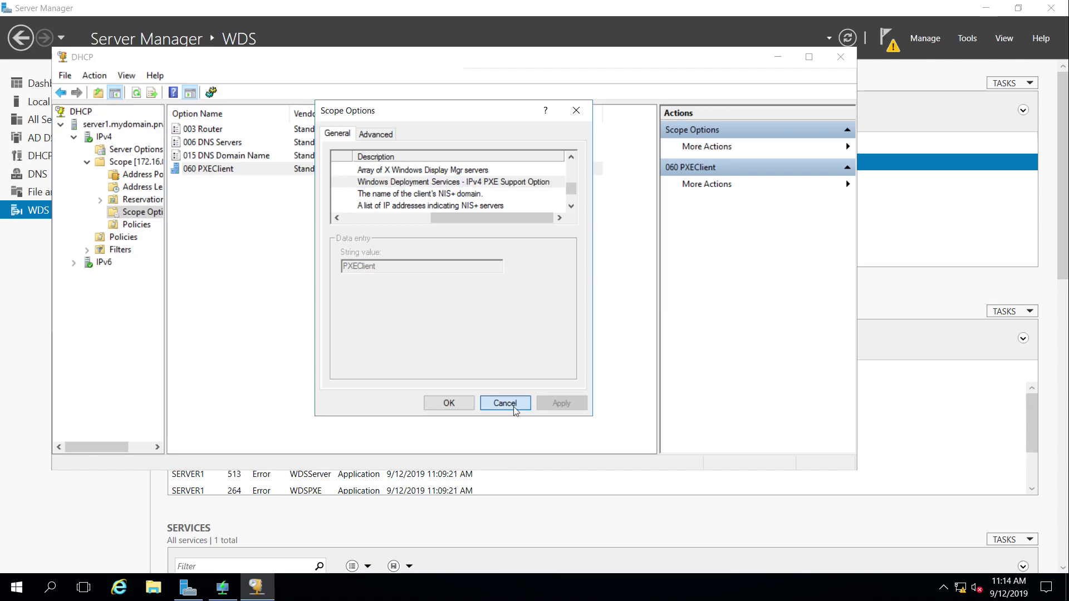
pyautogui.click(514, 408)
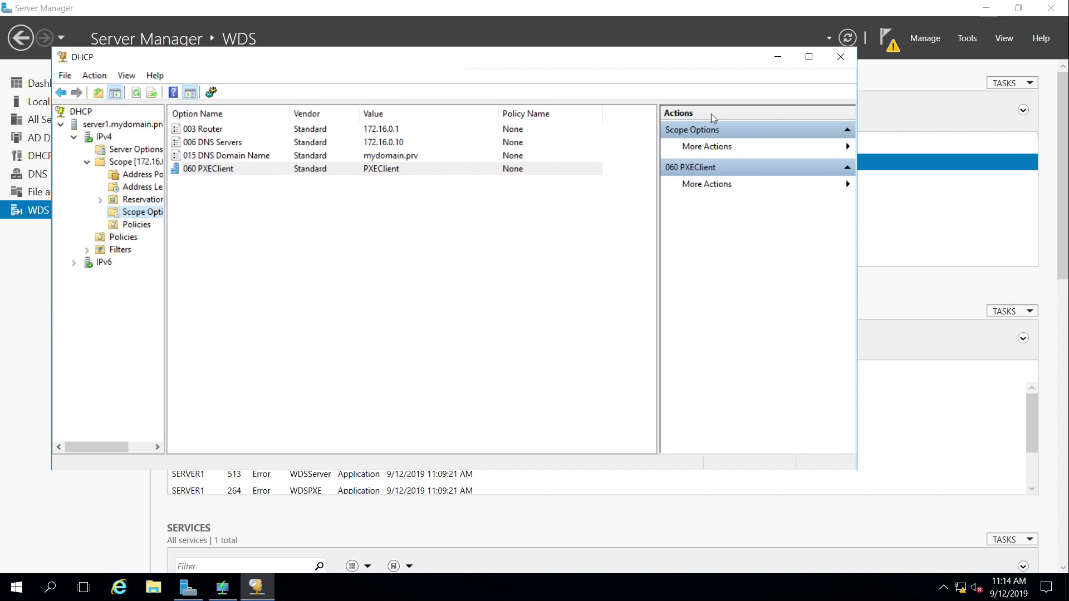
pyautogui.click(841, 56)
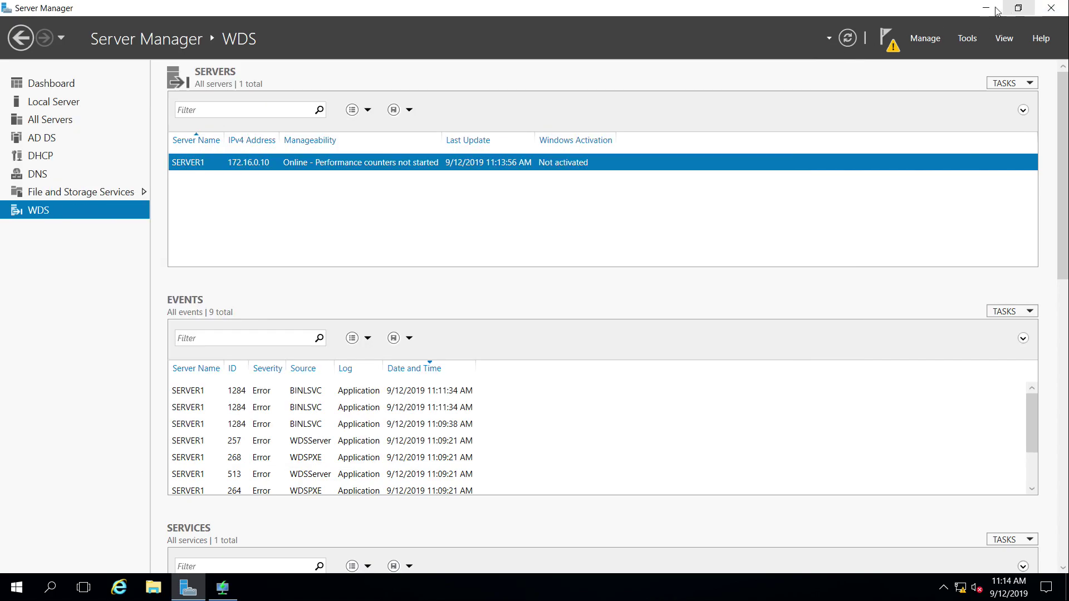
# - Minimize Server Manager to reach the client VM console
pyautogui.click(987, 8)
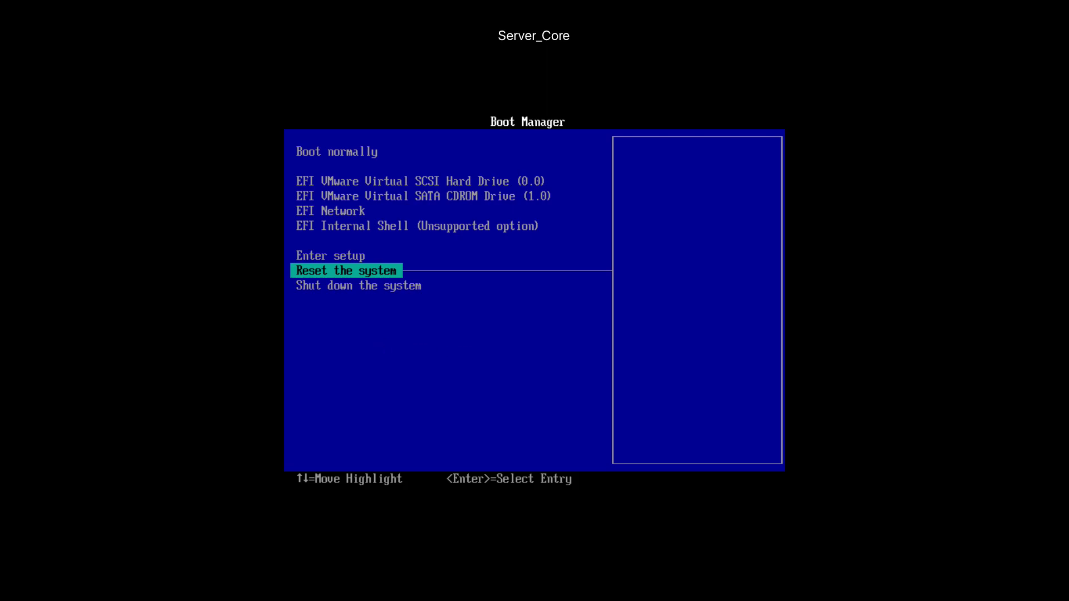
# - Reset the client VM from Boot Manager and accept the WDS network boot prompt
pyautogui.press('Return')
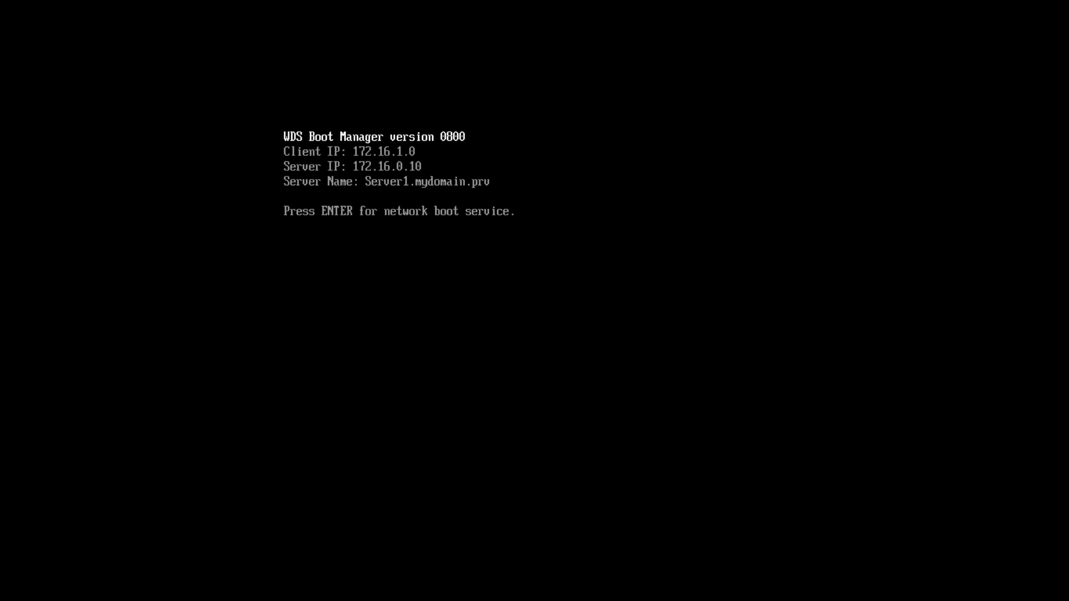
pyautogui.press('Return')
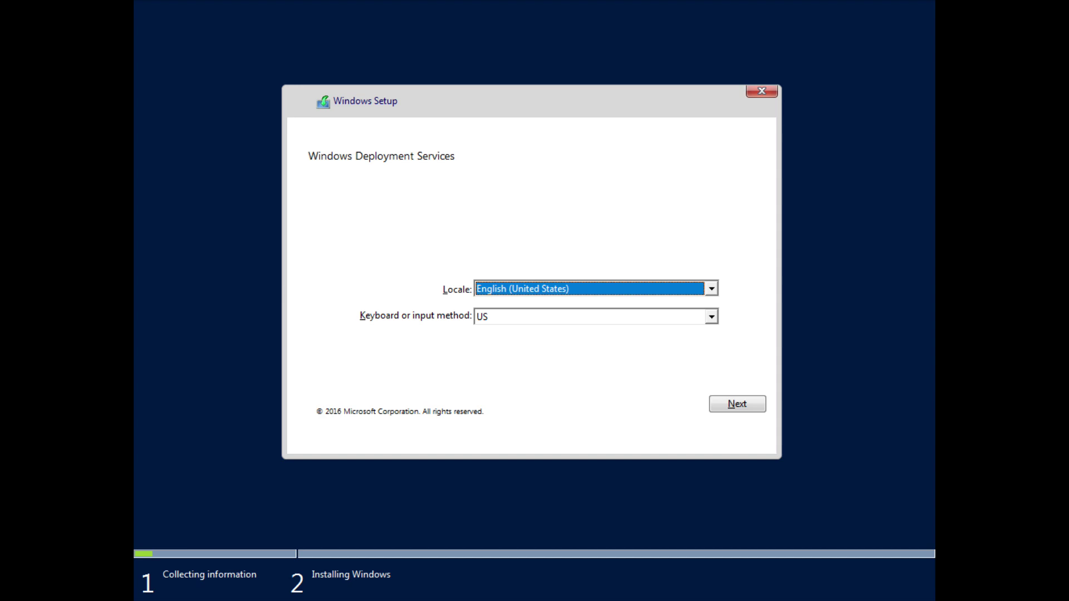
# - Accept the locale page and try signing in as administrator, then dismiss the improperly-formed-name error
pyautogui.press('Return')
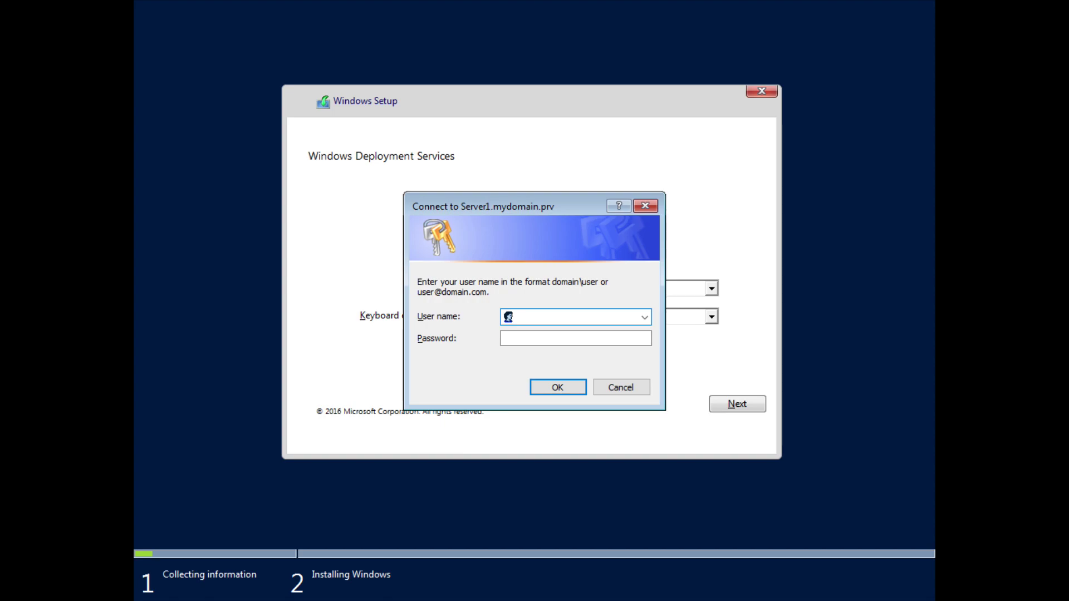
pyautogui.write('mydomain')
pyautogui.press('BackSpace')
pyautogui.press('BackSpace')
pyautogui.press('BackSpace')
pyautogui.press('BackSpace')
pyautogui.press('BackSpace')
pyautogui.press('BackSpace')
pyautogui.press('BackSpace')
pyautogui.press('BackSpace')
pyautogui.write('administrator')
pyautogui.press('Tab')
pyautogui.press('Return')
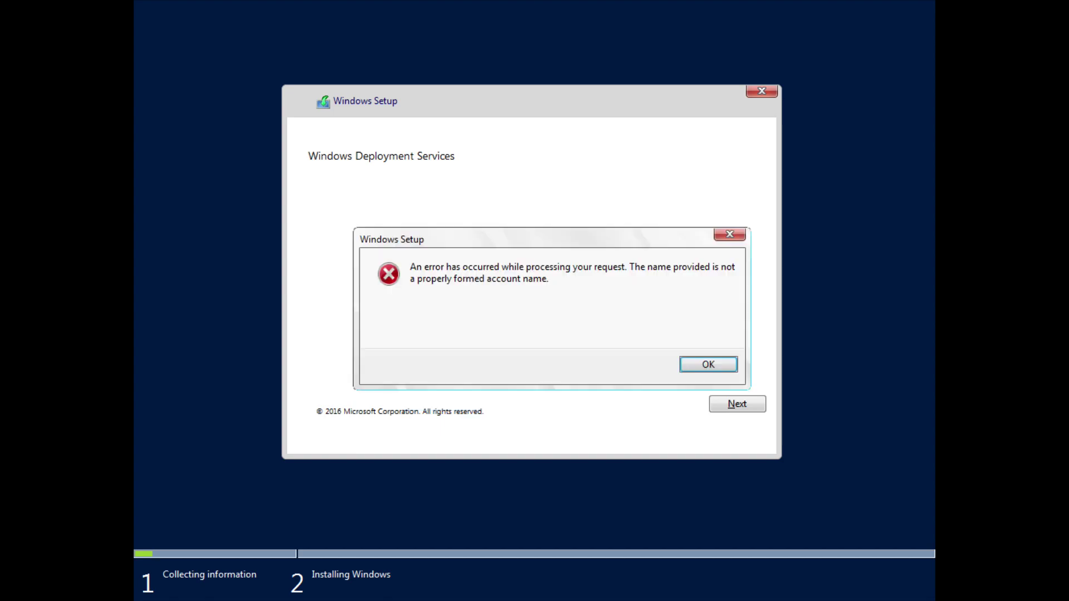
pyautogui.press('Return')
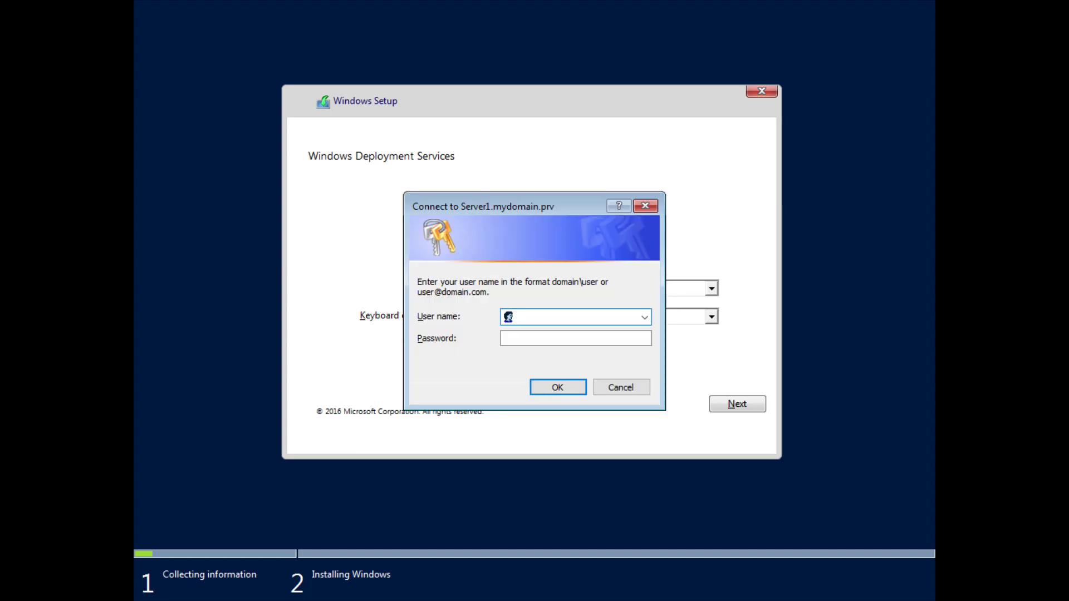
# - Sign in again as mydomain\administrator with the account password and submit
pyautogui.write('mydomain\\administrator')
pyautogui.press('Tab')
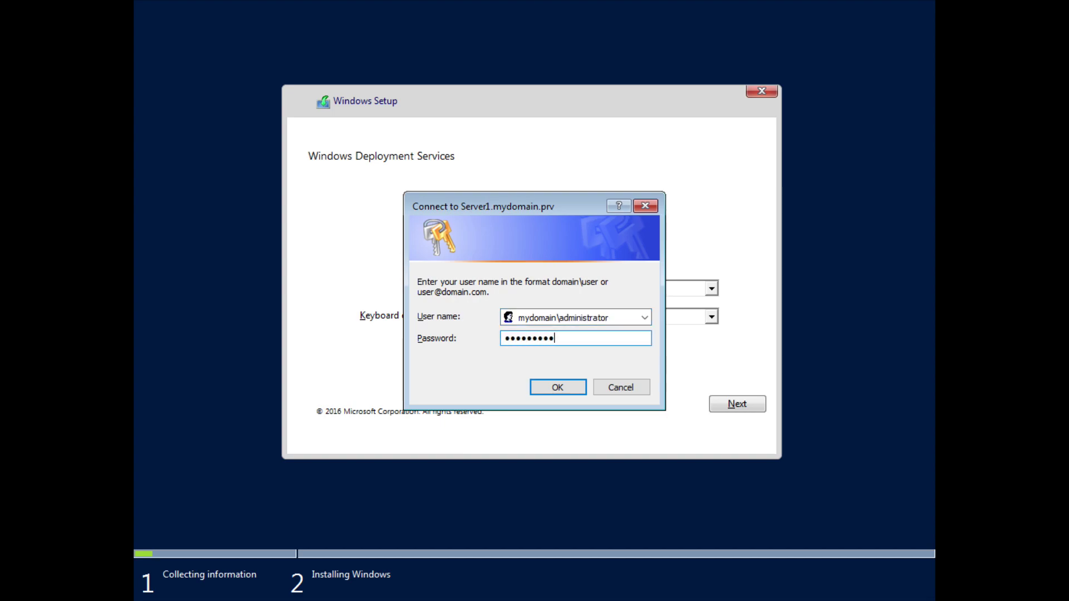
pyautogui.press('Return')
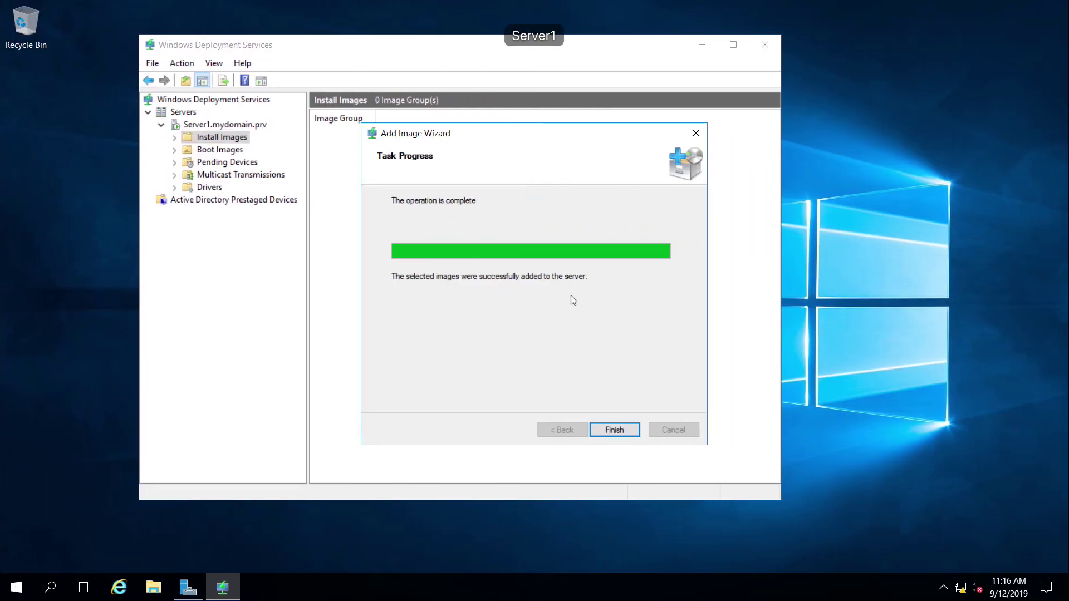
# - Finish the Add Image Wizard for ImageGroup1, then cancel the client's image-less Windows Setup
pyautogui.click(615, 430)
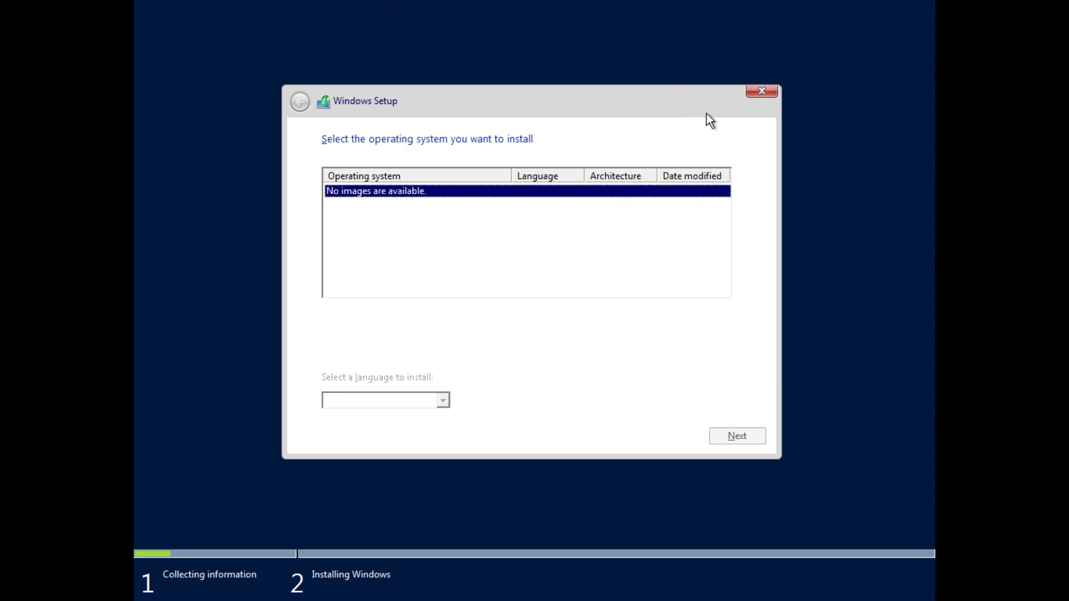
pyautogui.click(762, 91)
pyautogui.click(654, 366)
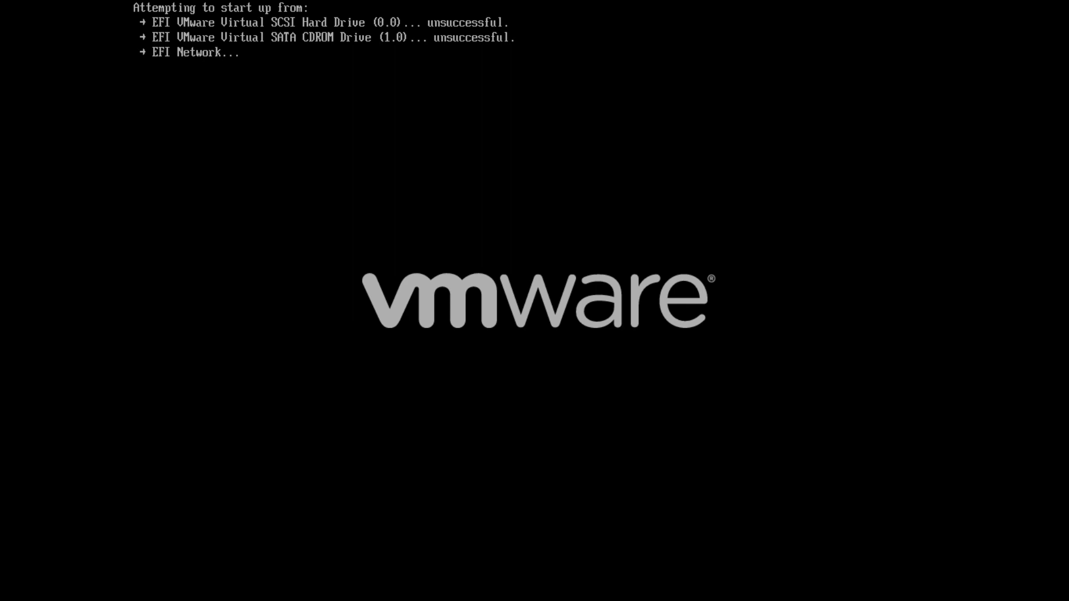
# - Start the client VM's network boot from WDS to reload Windows Setup
pyautogui.press('Return')
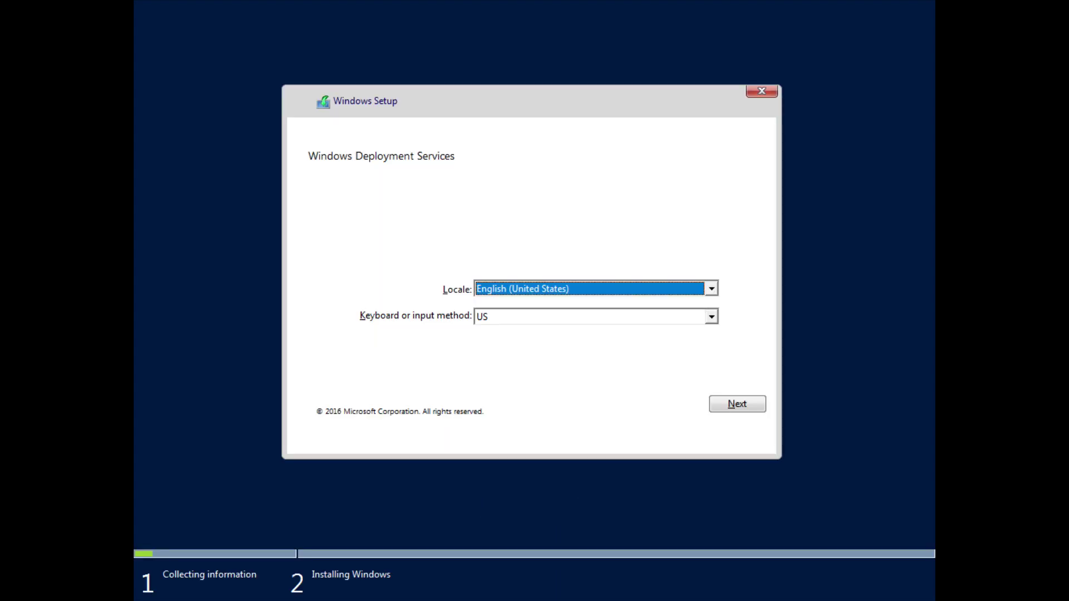
# - Sign in to the WDS server as mydomain\administrator with the account password
pyautogui.press('Return')
pyautogui.write('m')
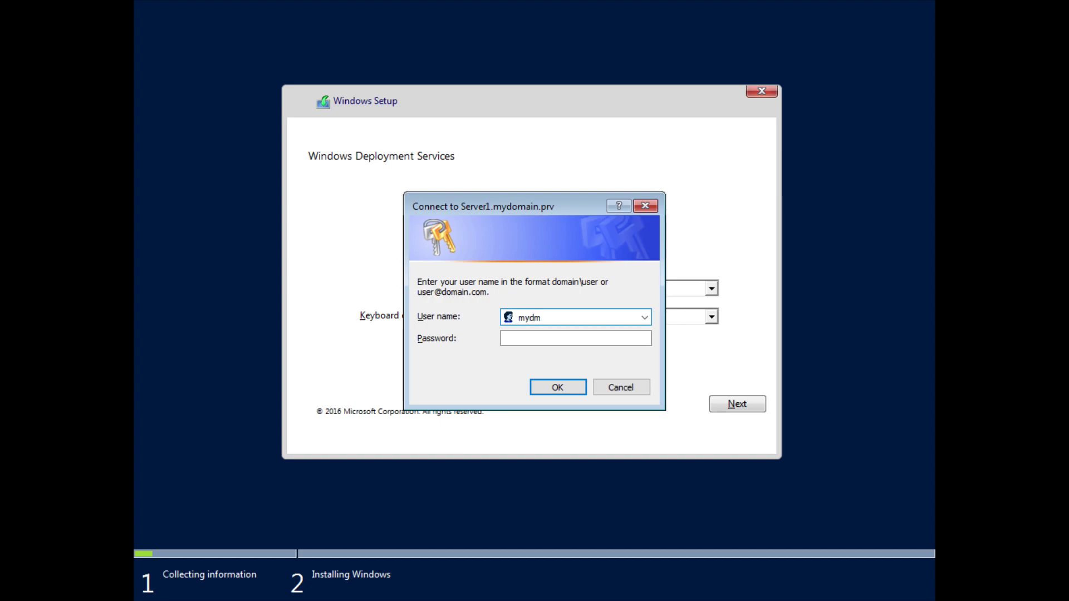
pyautogui.write('ydomain\\administrtor')
pyautogui.press('BackSpace')
pyautogui.press('BackSpace')
pyautogui.press('BackSpace')
pyautogui.write('ator')
pyautogui.press('Tab')
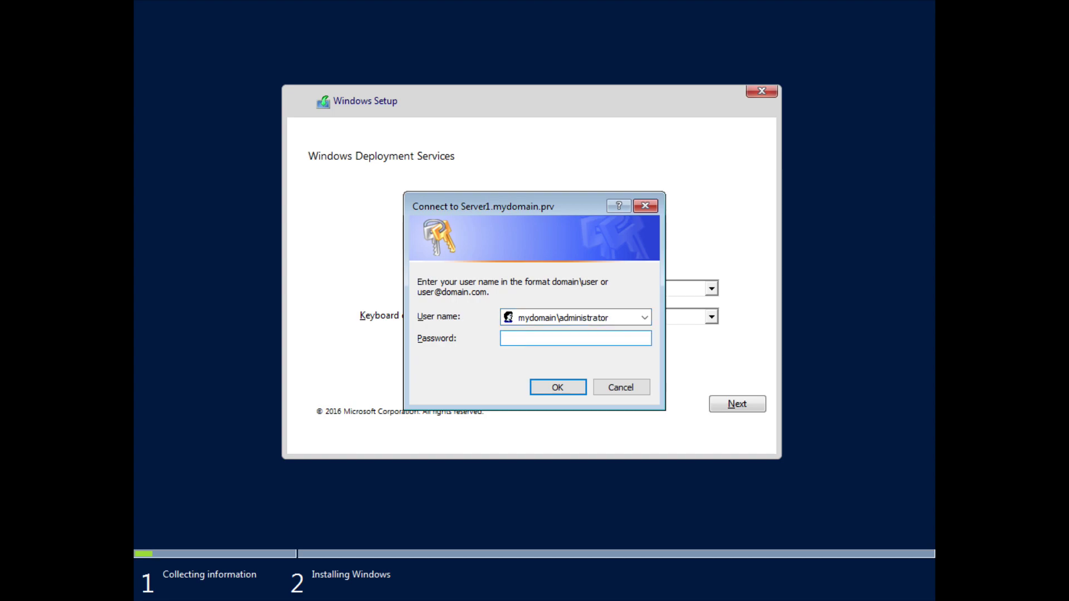
pyautogui.press('Return')
pyautogui.press('Return')
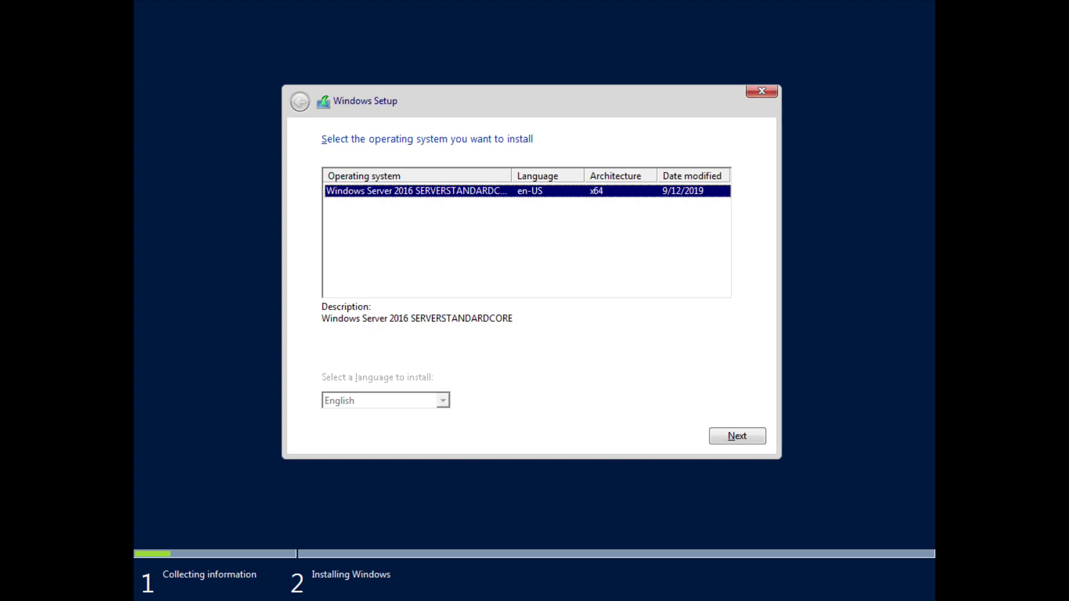
# - Choose the Windows Server 2016 SERVERSTANDARDCORE image and install it to Drive 0's unallocated space
pyautogui.press('Return')
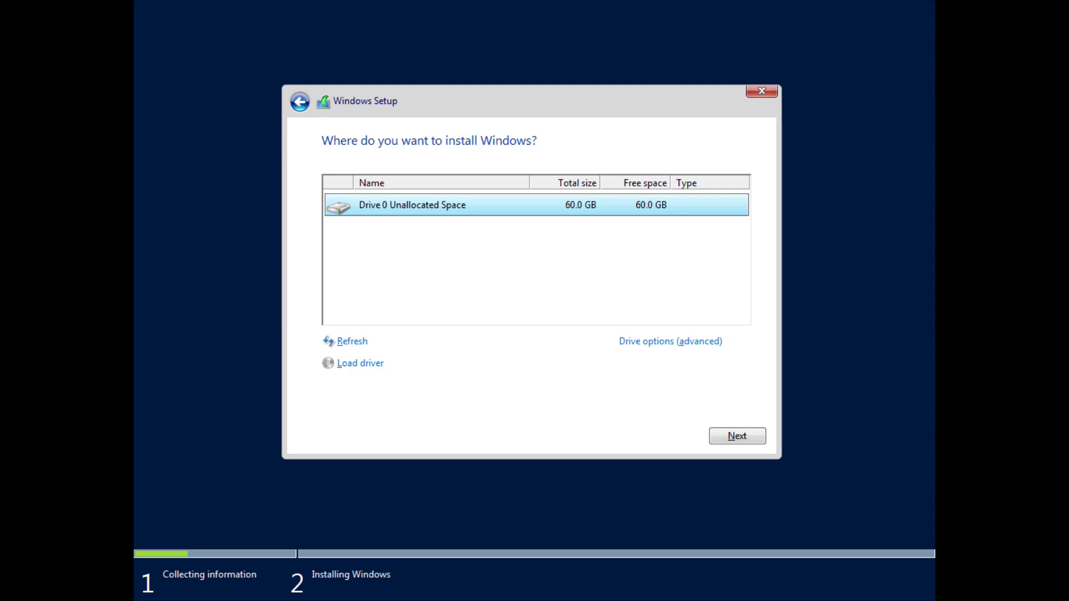
pyautogui.press('Return')
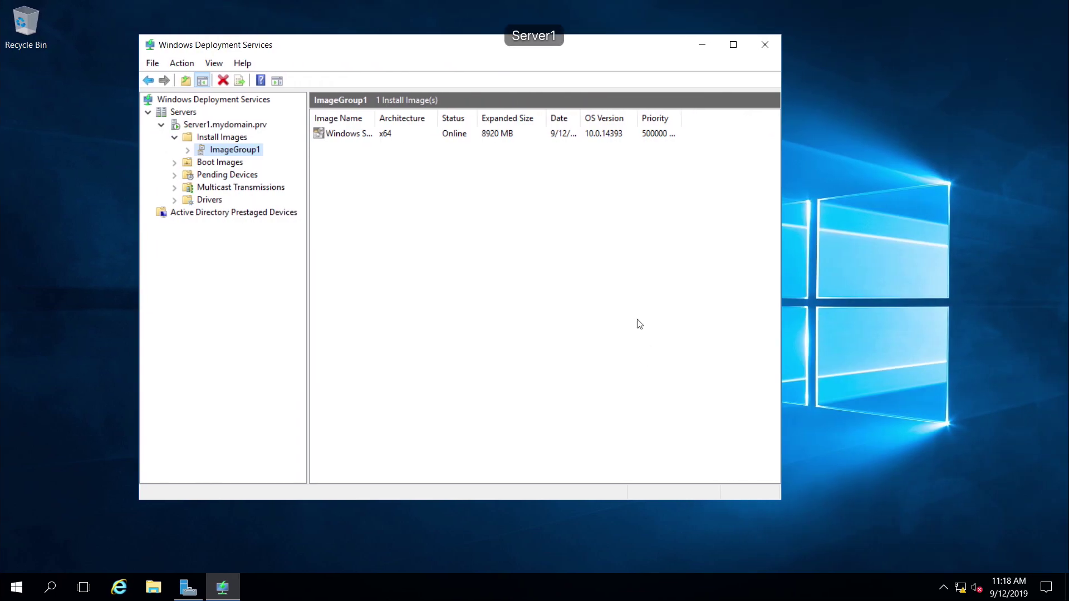
# - Browse Multicast Transmissions, Boot Images and Pending Devices, refresh, and show Server1.mydomain.prv's folders
pyautogui.click(256, 191)
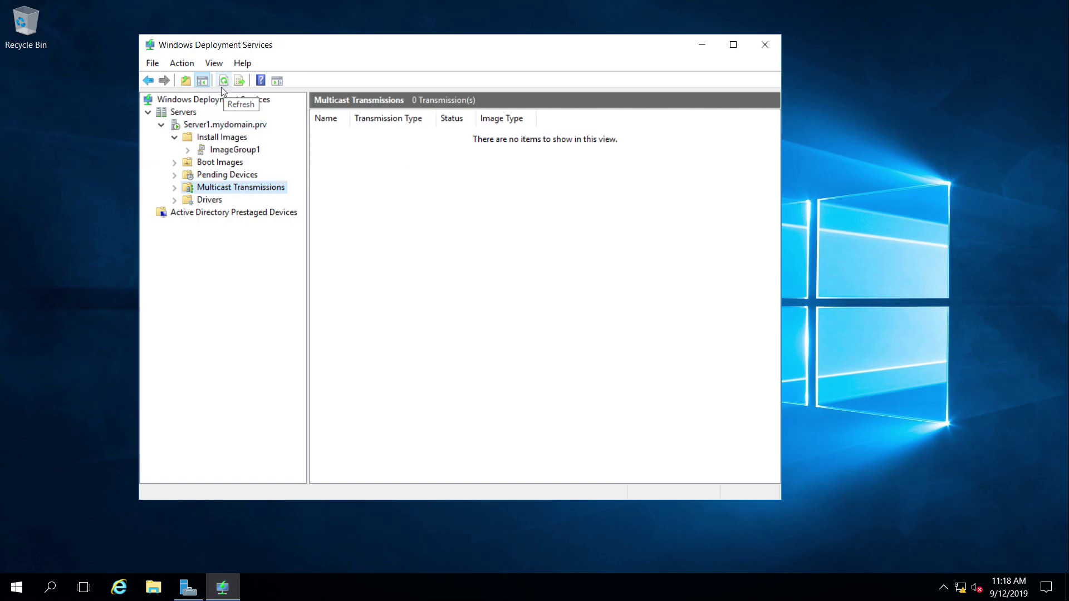
pyautogui.click(205, 163)
pyautogui.click(224, 175)
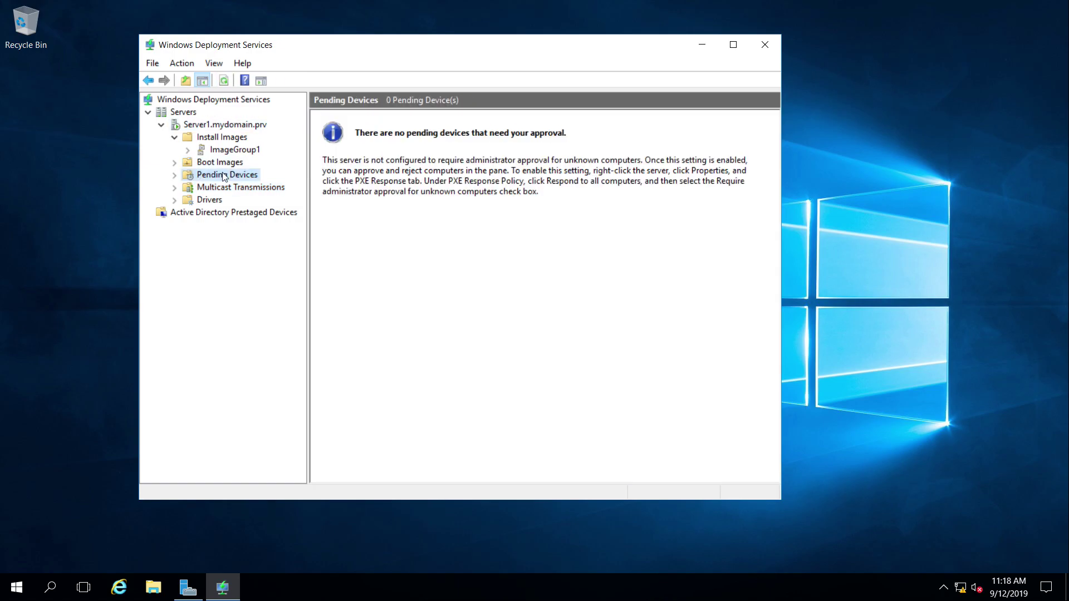
pyautogui.click(223, 81)
pyautogui.click(220, 124)
pyautogui.click(223, 81)
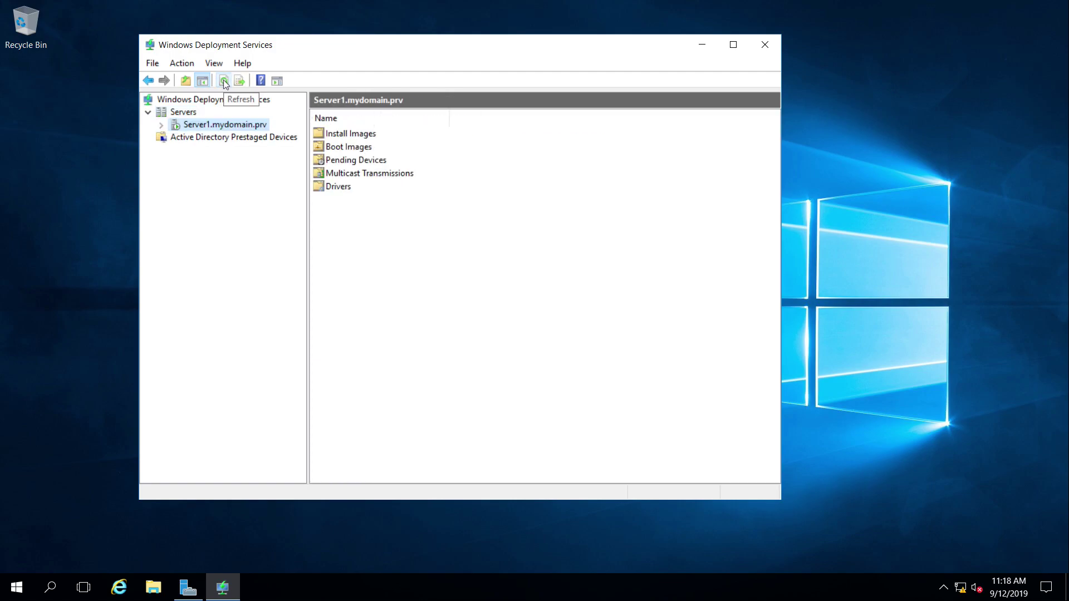
pyautogui.click(161, 126)
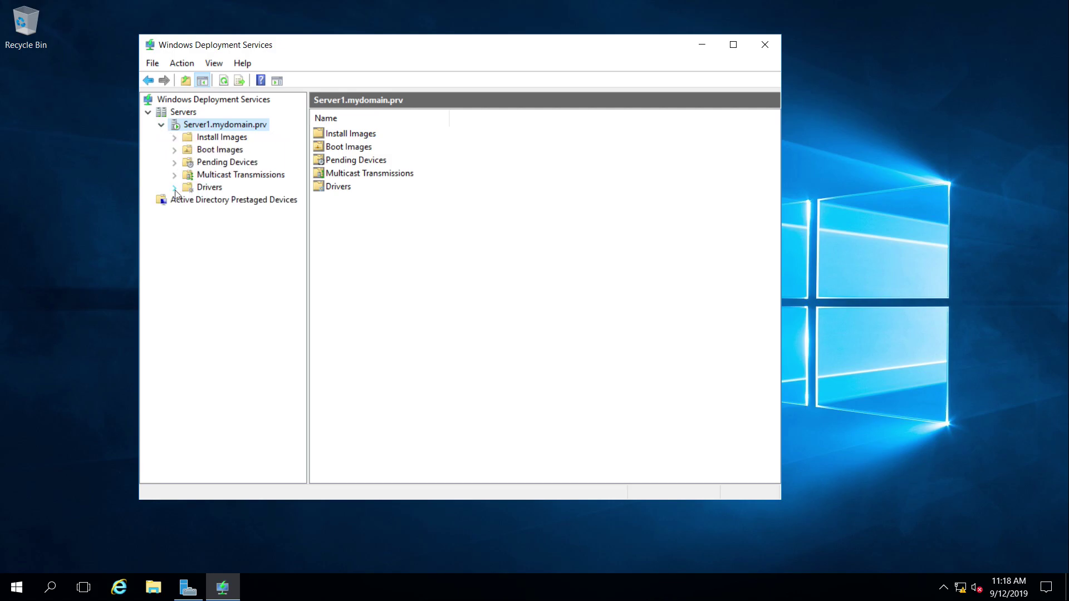